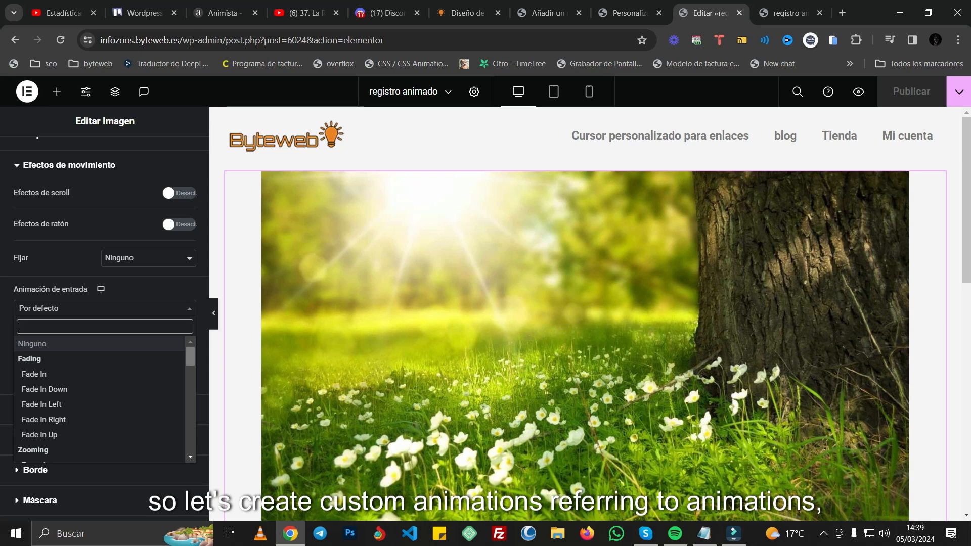
Step: Look through the image's entrance animation list, then switch to Animista and preview several scale-in entrance variations
left_click_drag(190, 357, 190, 444)
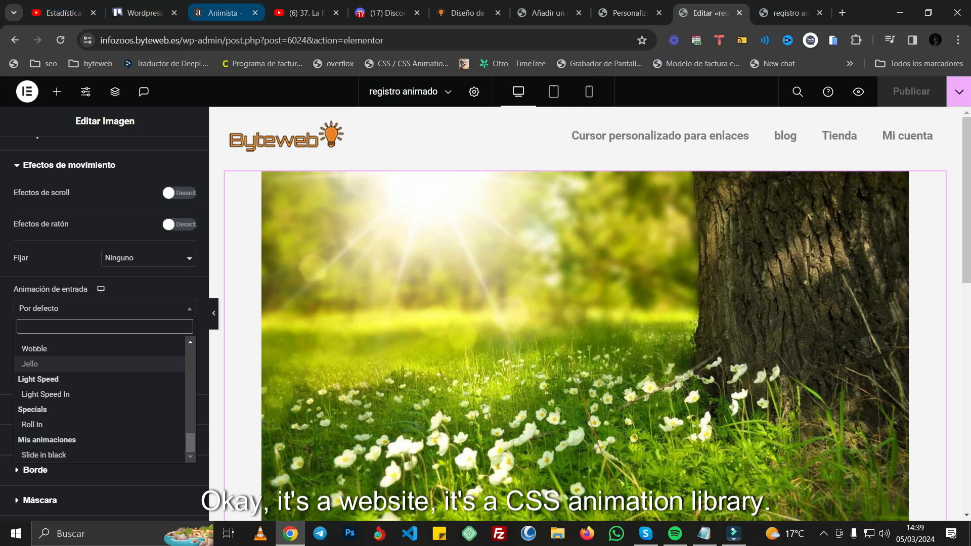
left_click(222, 12)
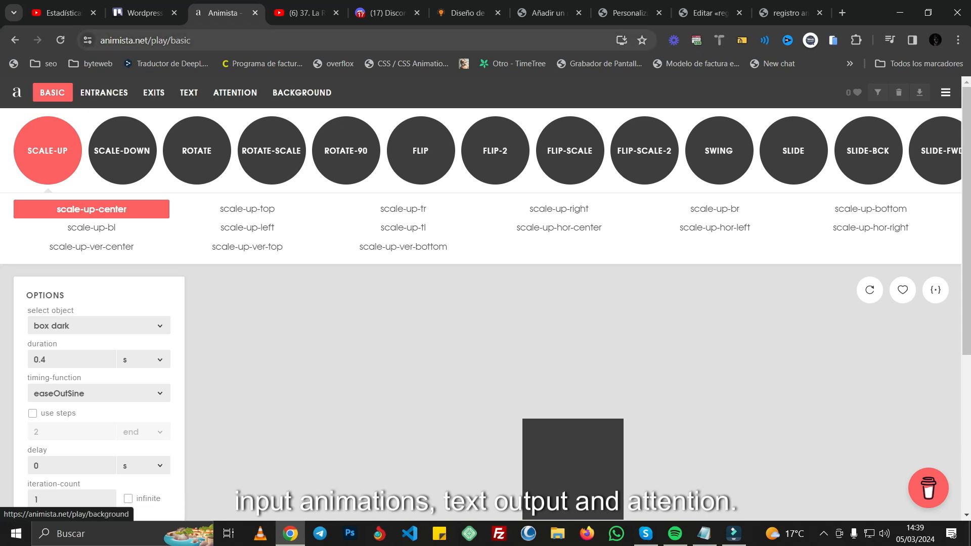
left_click(104, 93)
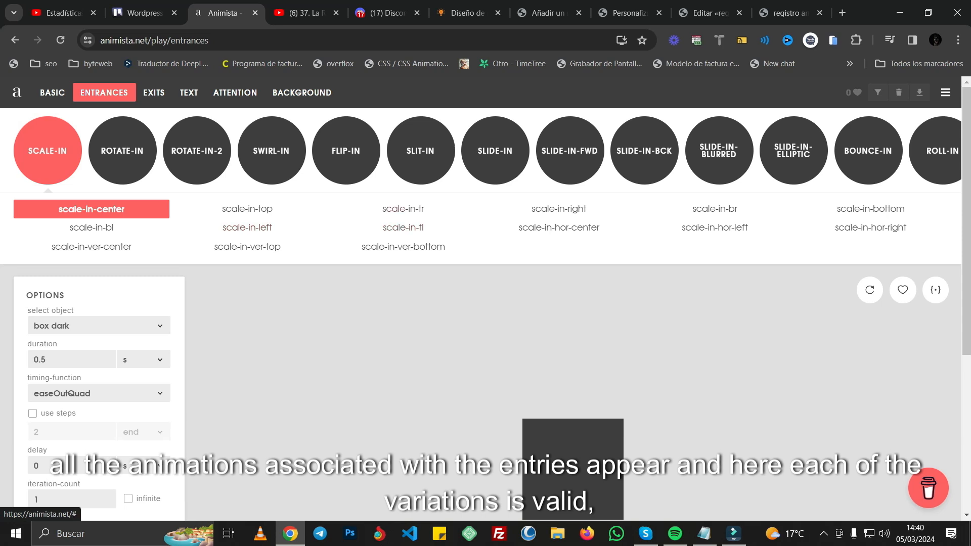
left_click(714, 227)
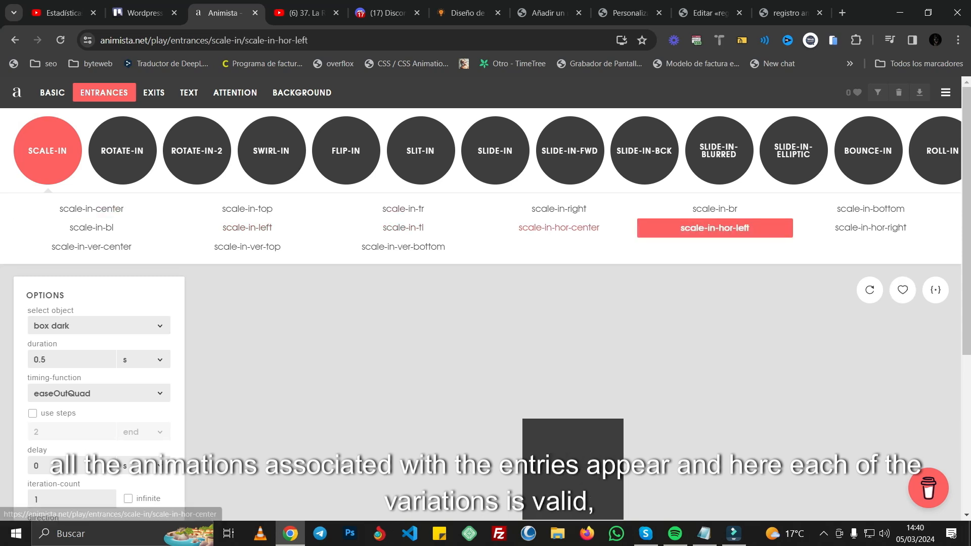
left_click(558, 227)
left_click(403, 228)
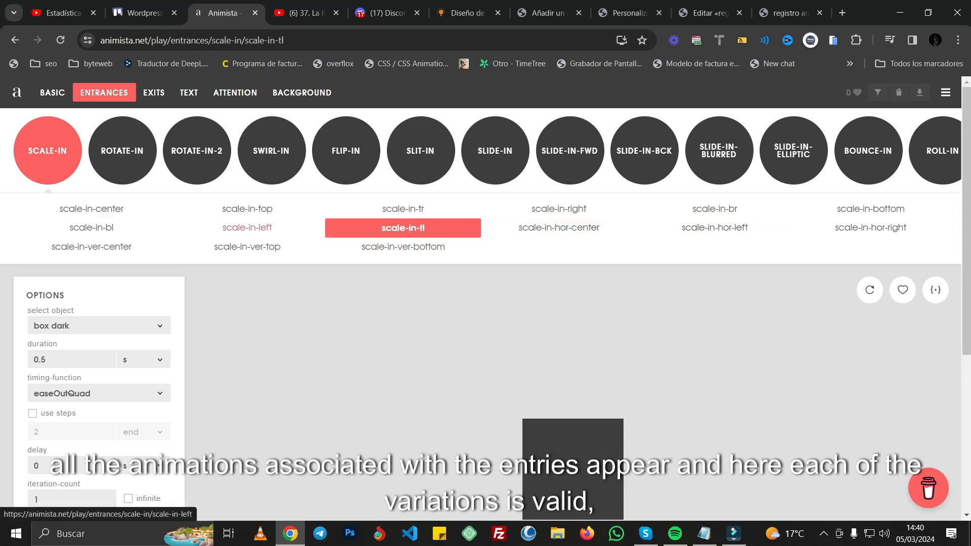
left_click(247, 228)
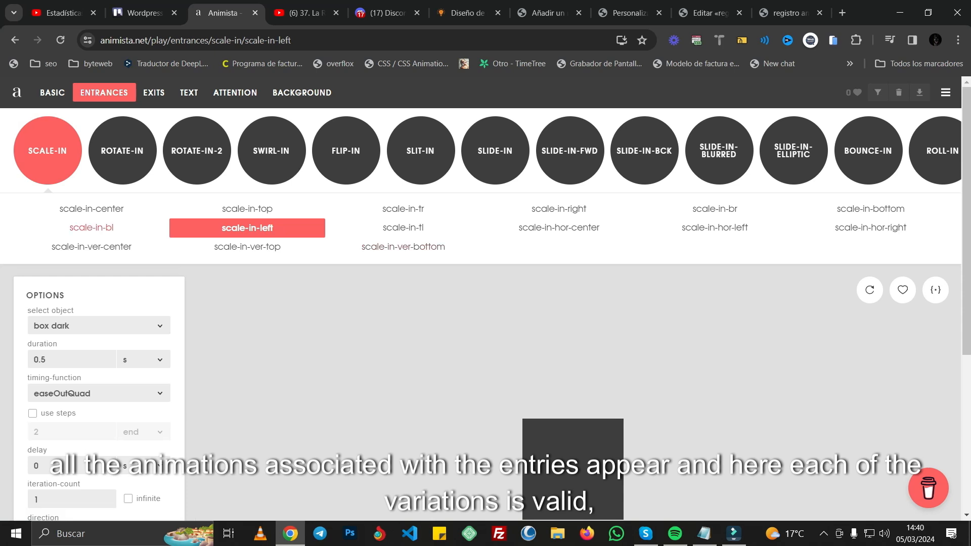
left_click(91, 228)
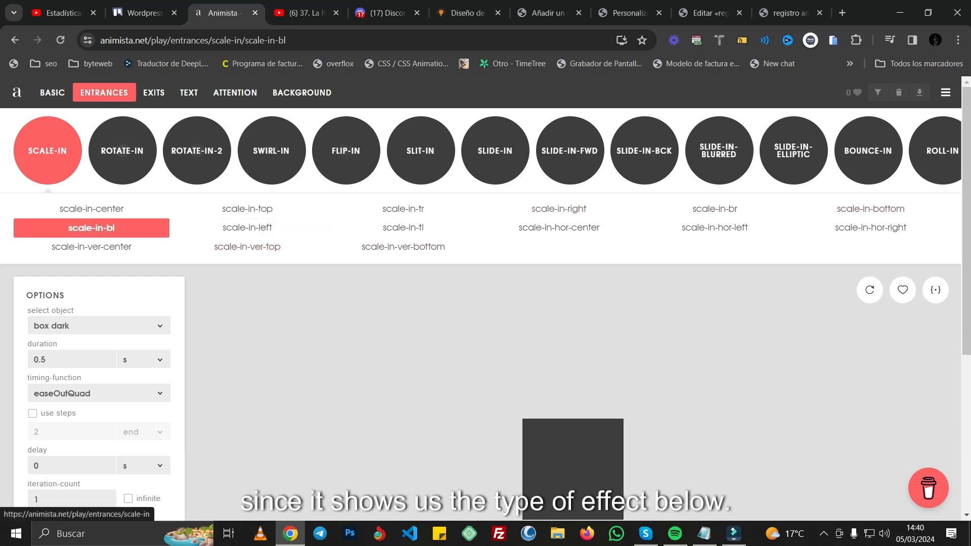
Step: Choose the flip-in-hor-bottom entrance animation with an image as the preview object and set its duration to 1 s
left_click(345, 151)
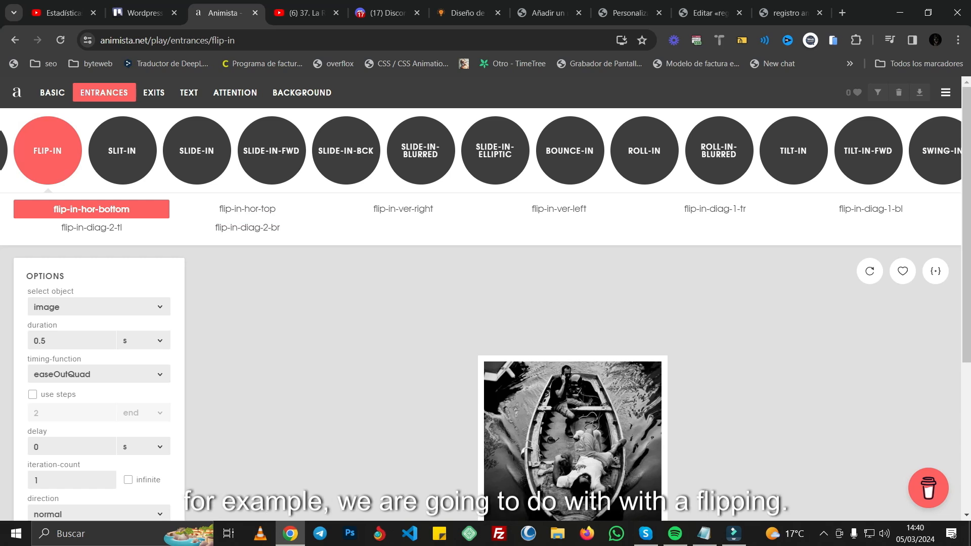
left_click(54, 340)
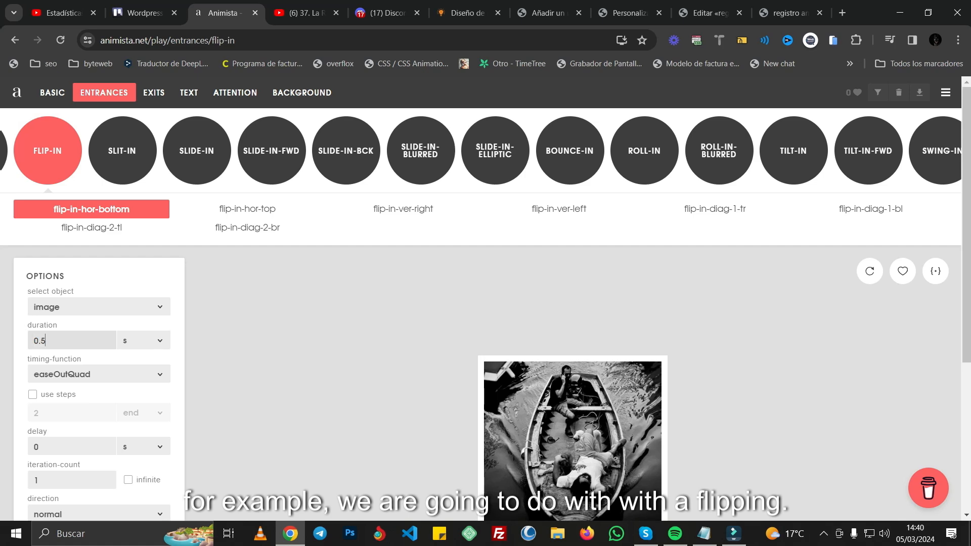
key("BackSpace")
key("BackSpace")
type("1")
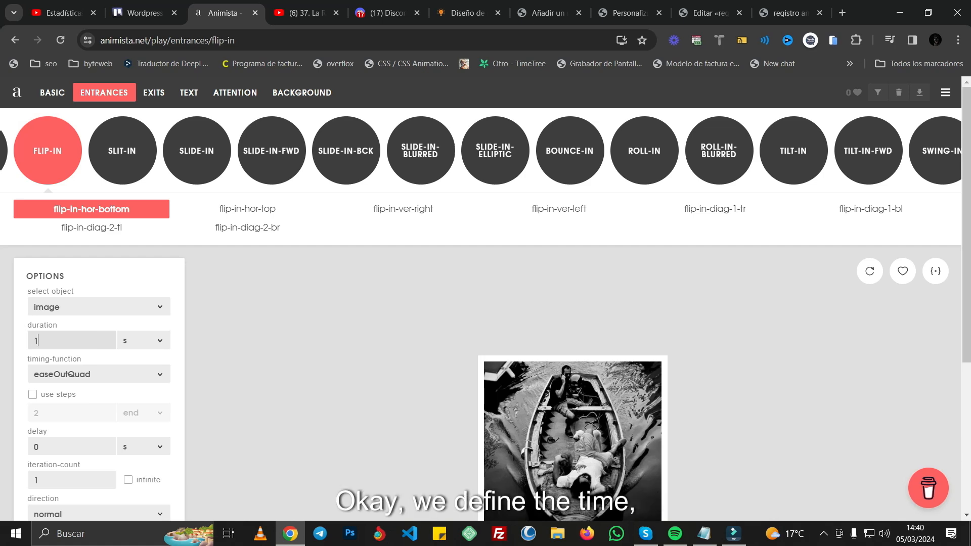
Step: Generate the CSS code for the flip-in-hor-bottom animation and copy its class
left_click(935, 270)
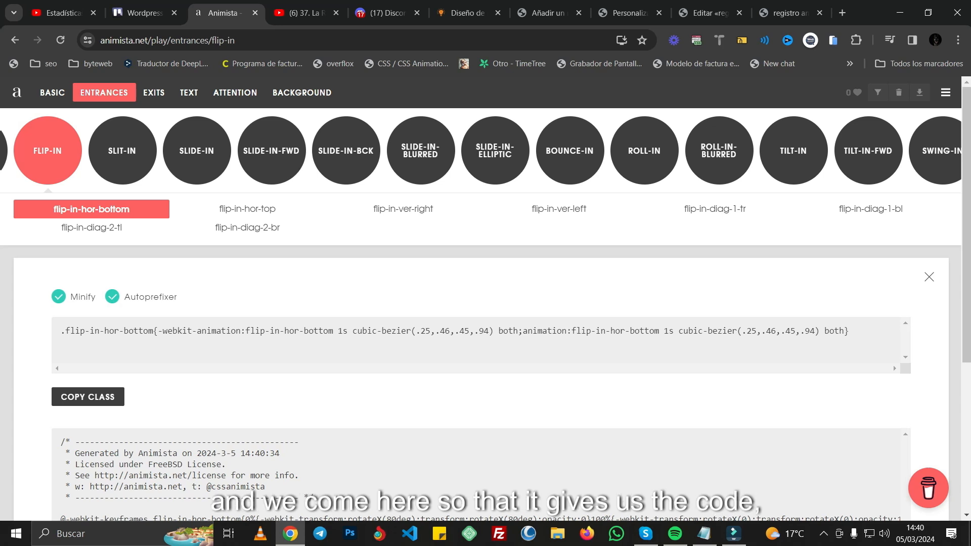
scroll(485, 299, "down", 2)
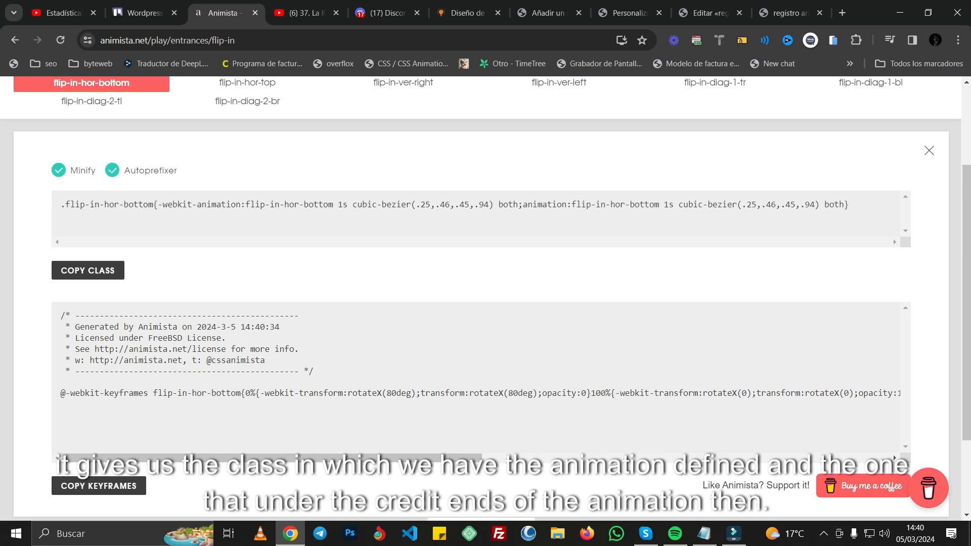
scroll(485, 299, "up", 2)
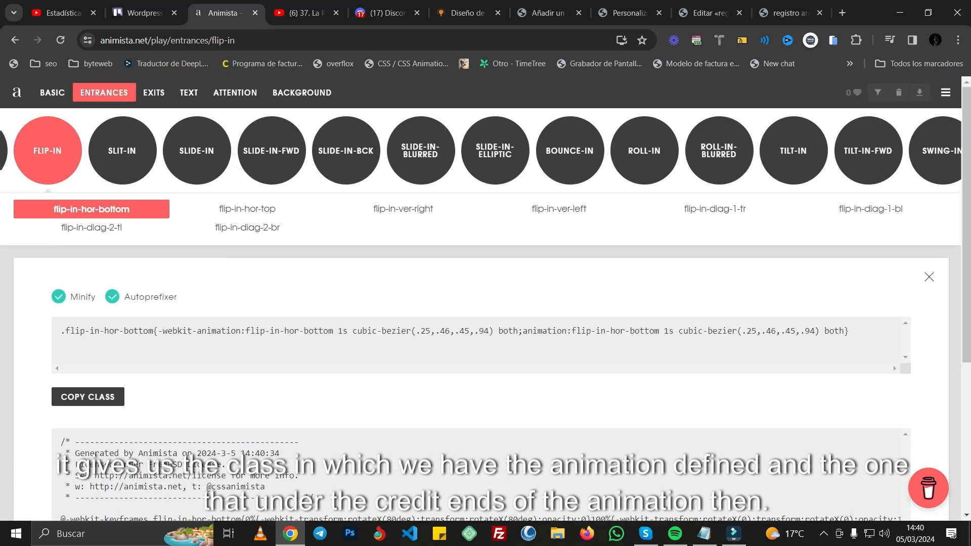
left_click(88, 396)
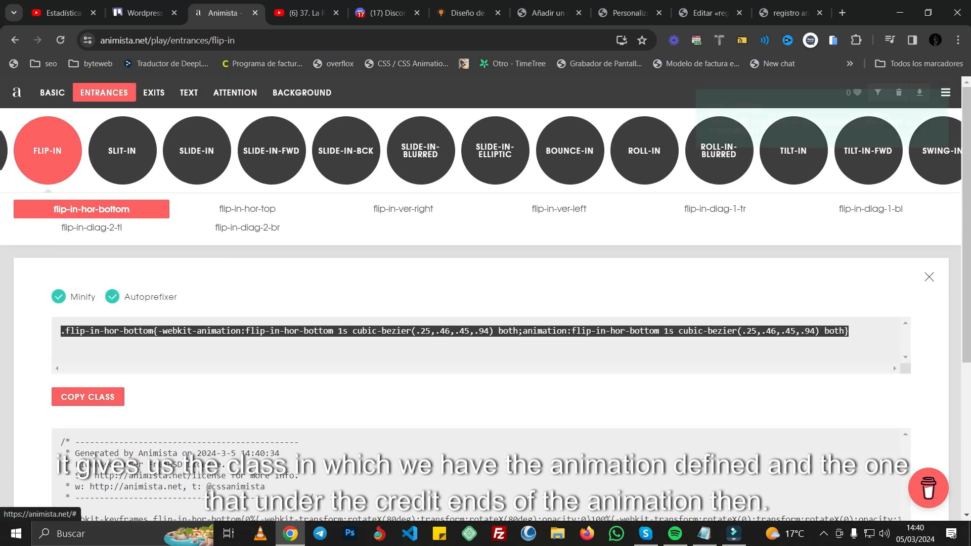
Step: Close the WordPress customizer that is already open and discard its unsaved changes
left_click(629, 13)
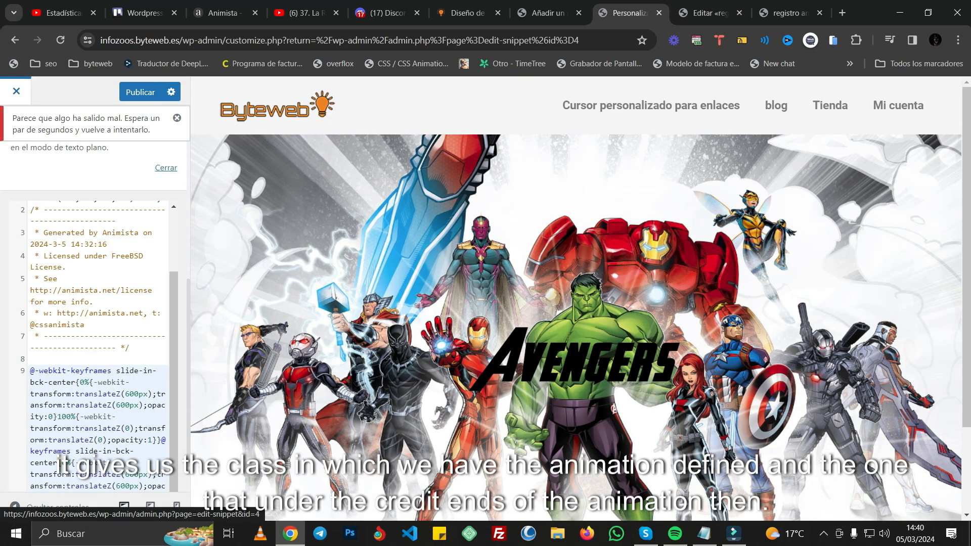
left_click(17, 91)
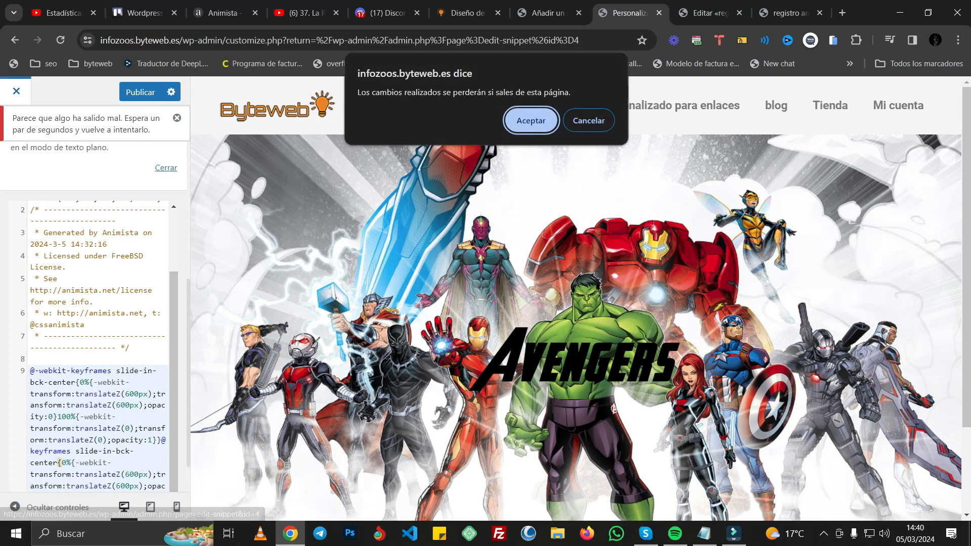
left_click(530, 120)
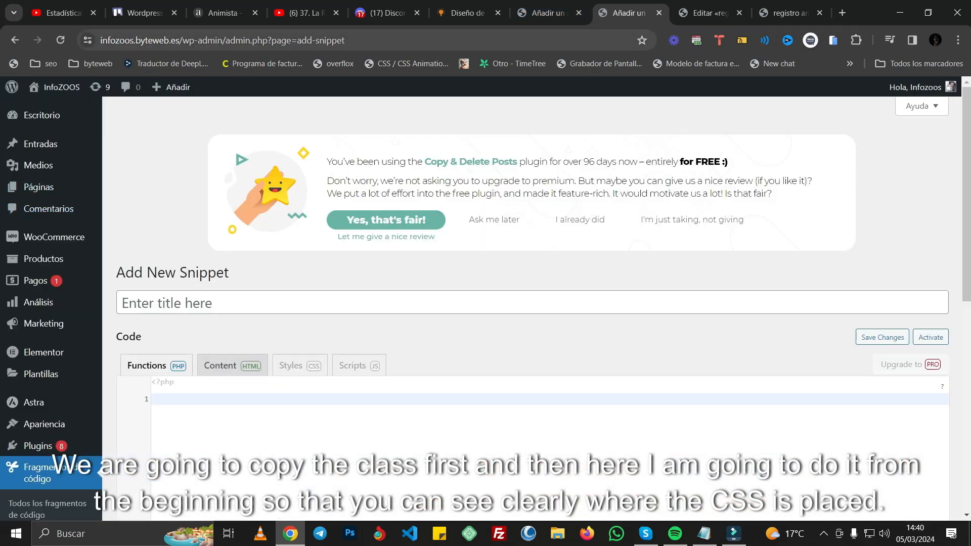
Step: Open the additional CSS section of the WordPress theme customizer from the existing snippet's page
left_click(228, 13)
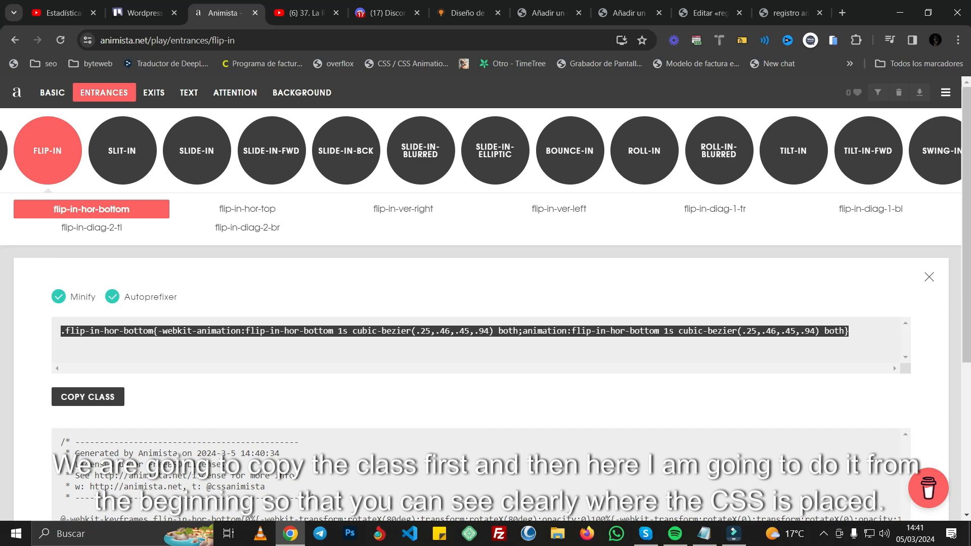
left_click(548, 14)
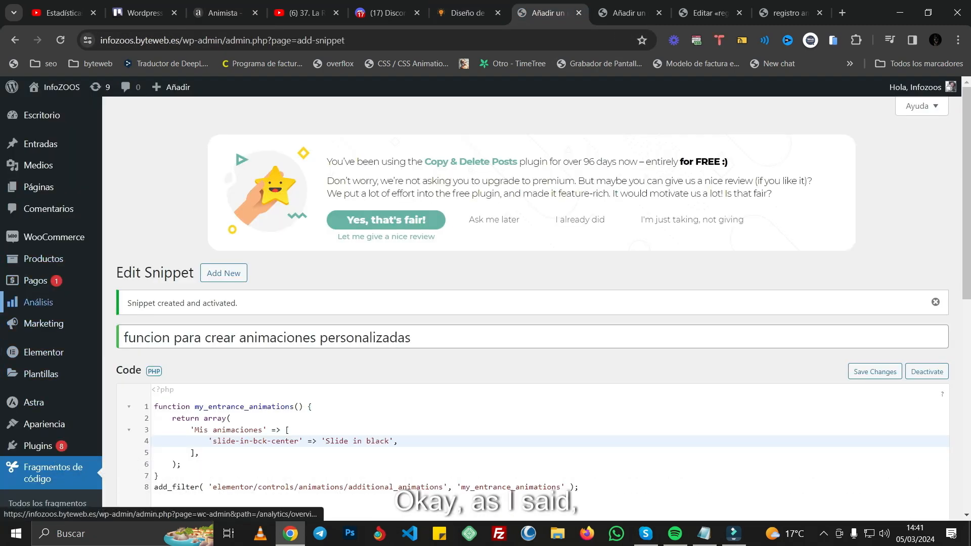
mouse_move(46, 424)
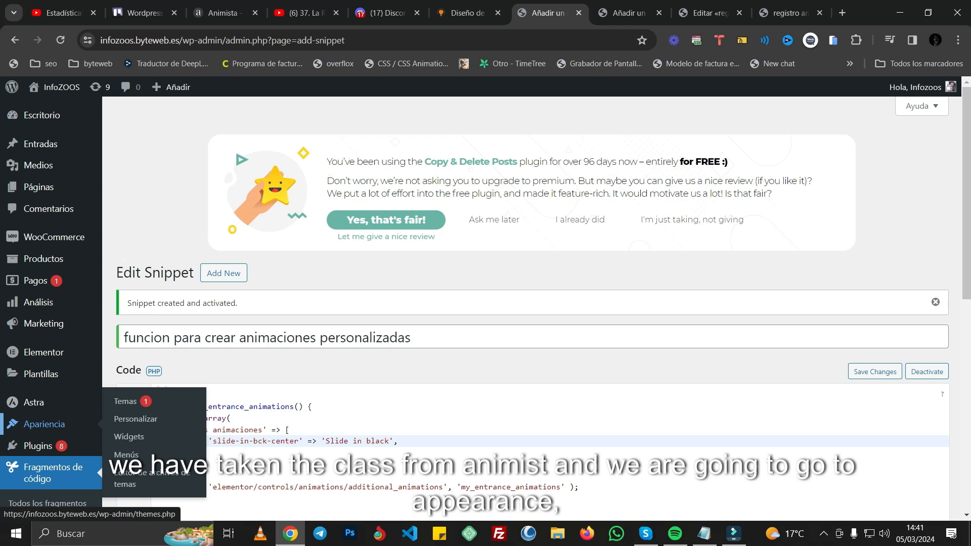
left_click(136, 419)
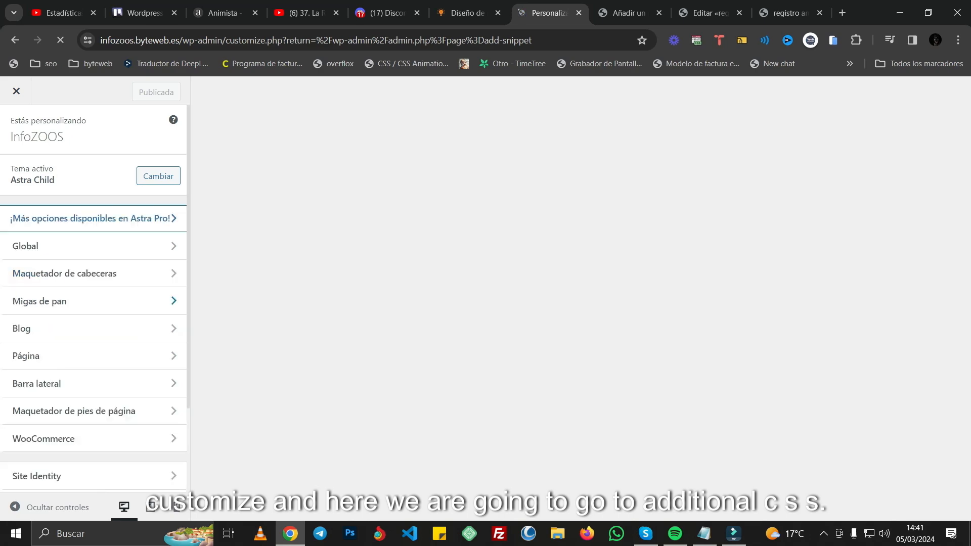
scroll(93, 293, "down", 2)
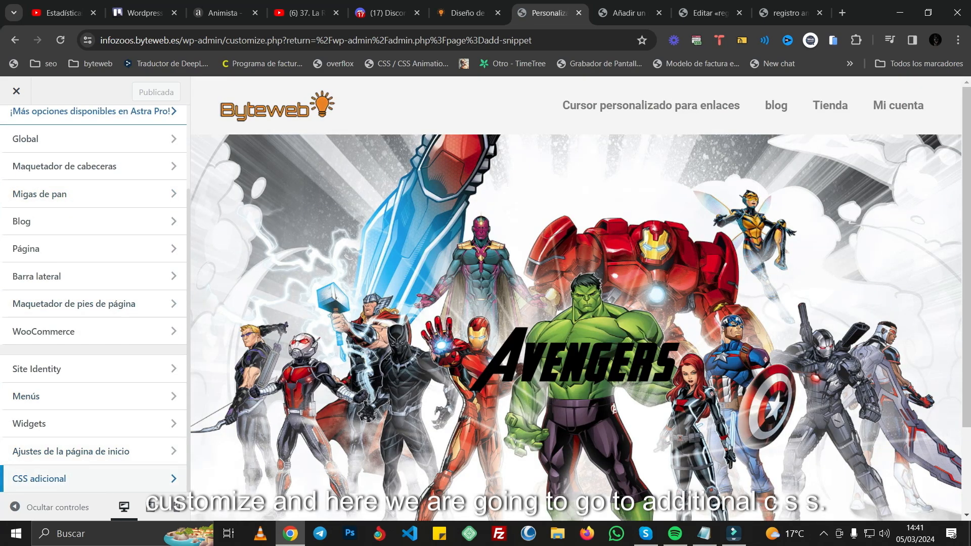
left_click(94, 478)
Step: Replace all the existing additional CSS with the copied flip-in-hor-bottom class
scroll(99, 354, "down", 2)
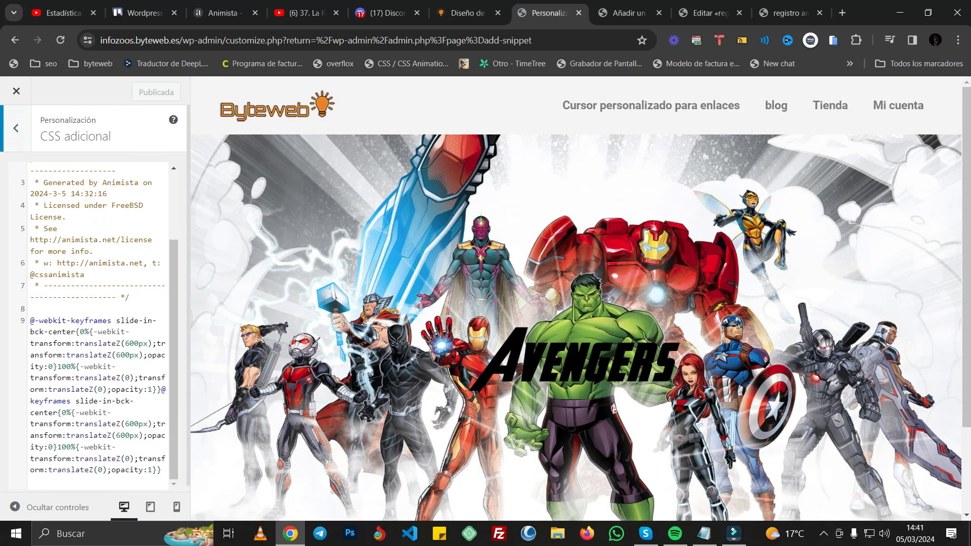
key("ctrl+shift+Home")
key("BackSpace")
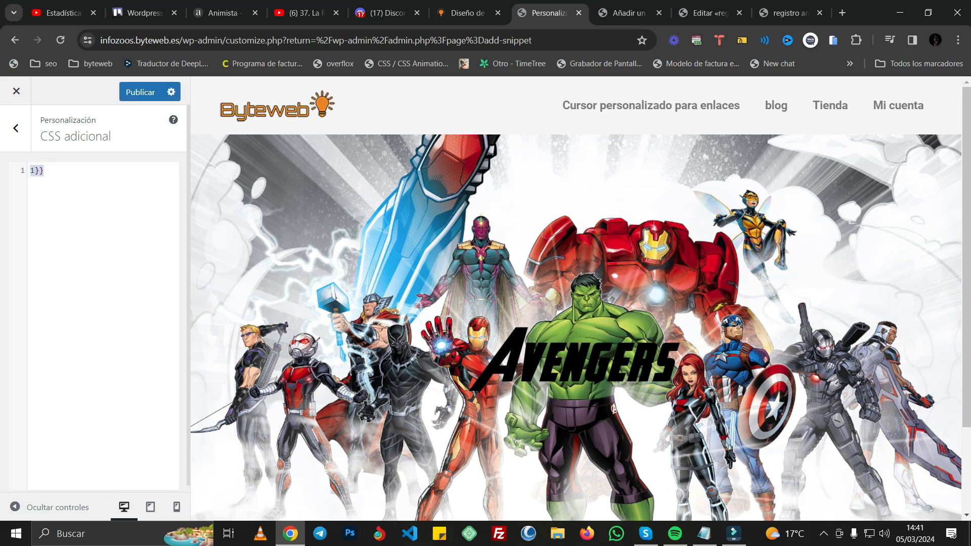
key("BackSpace")
key("BackSpace")
key("ctrl+v")
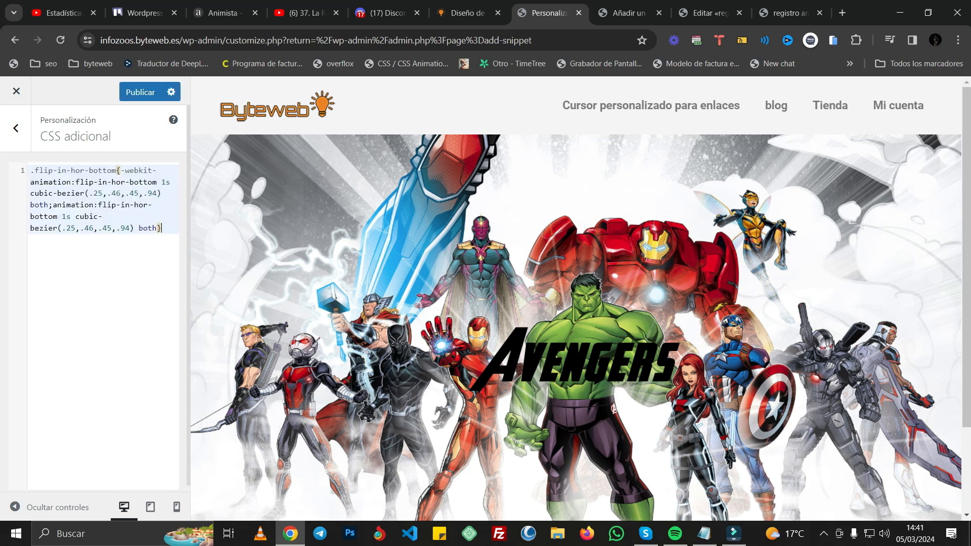
Step: Copy the flip-in-hor-bottom keyframes from Animista and paste them on a new line below the class in the additional CSS
left_click(225, 12)
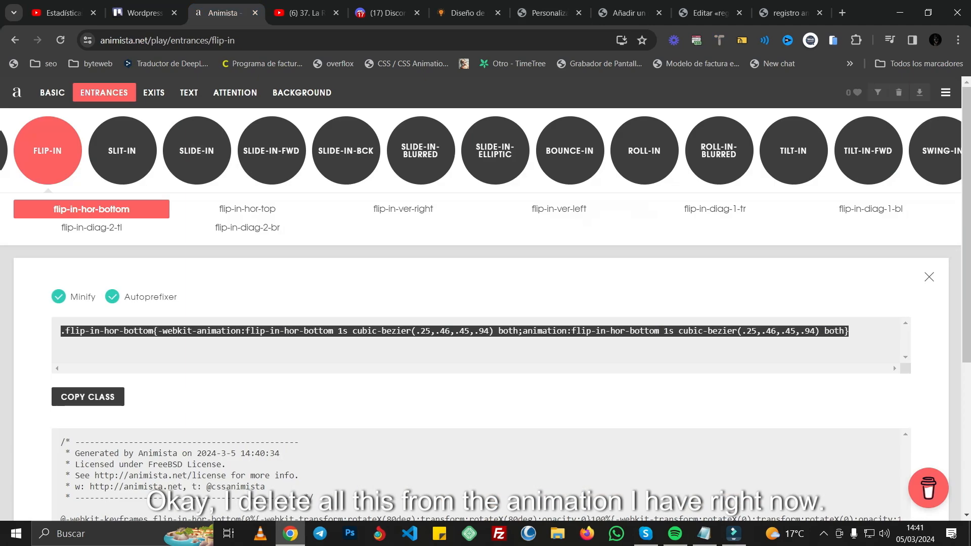
scroll(480, 299, "down", 4)
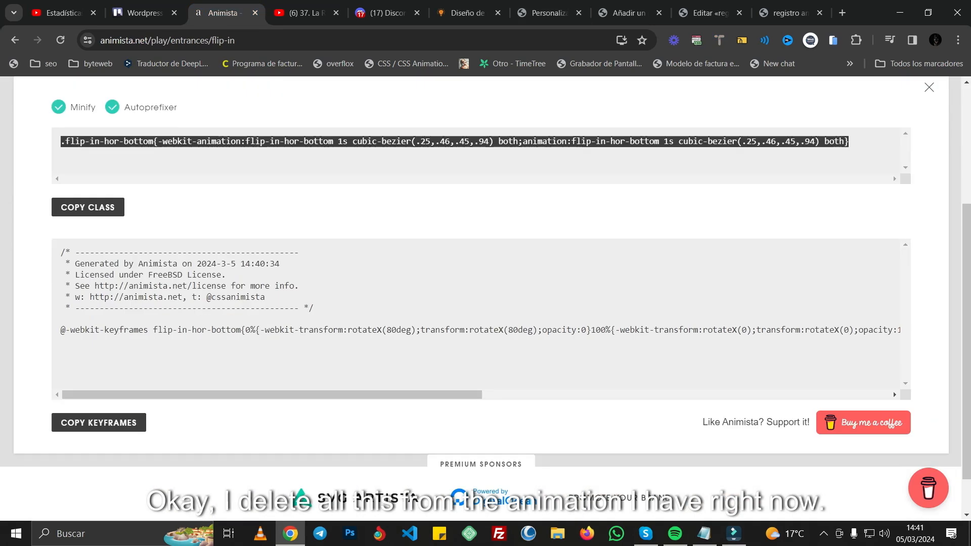
left_click(98, 422)
left_click(549, 13)
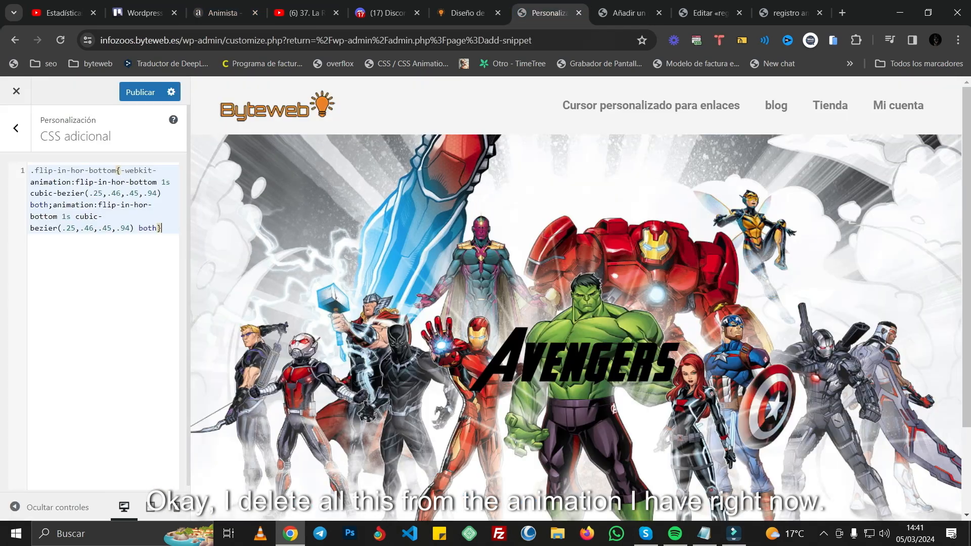
key("Return")
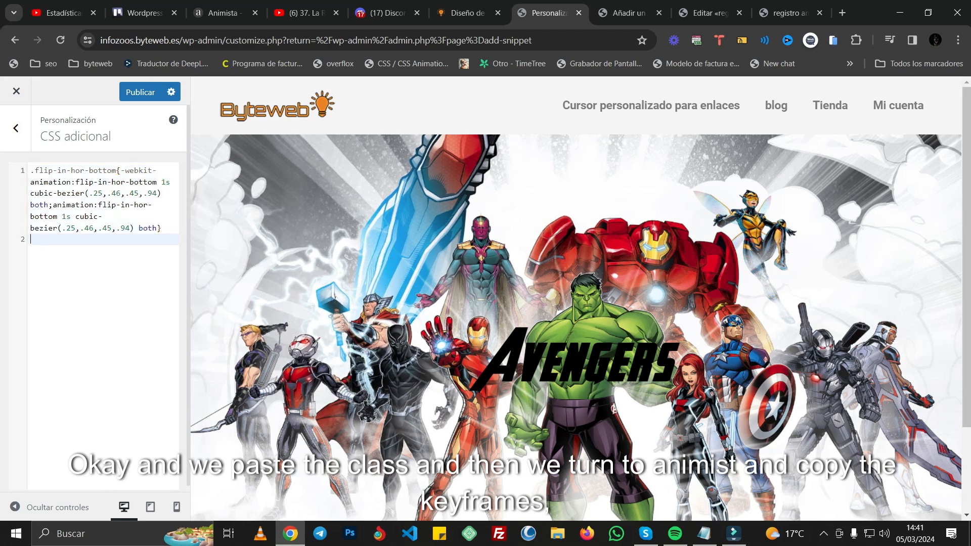
key("ctrl+v")
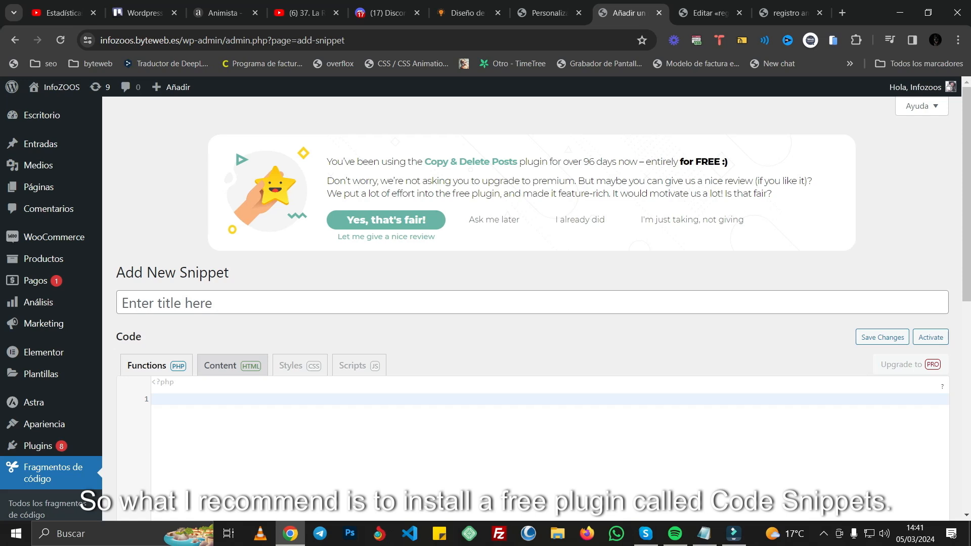
Step: Delete the code snippet "funcion para crear animaciones personalizadas" and open a blank new snippet
scroll(45, 320, "down", 3)
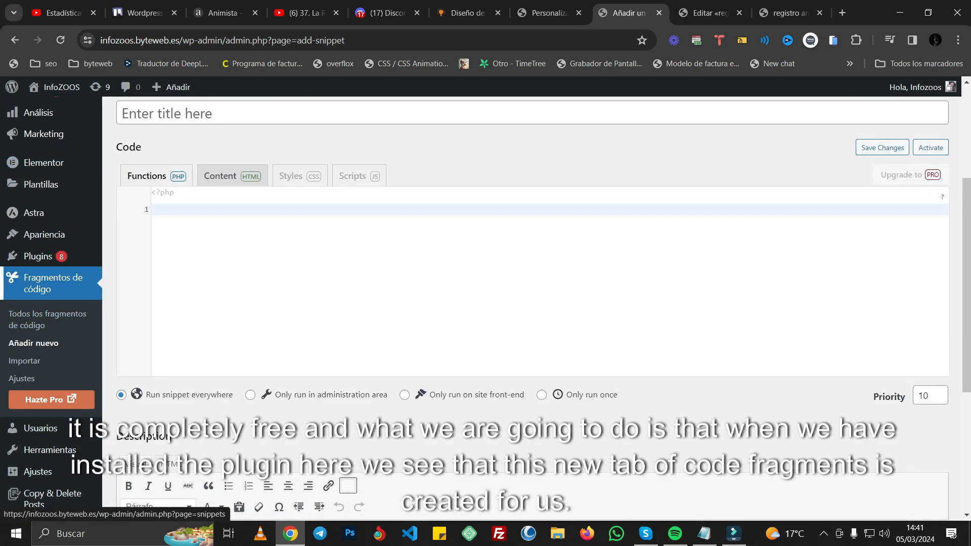
left_click(47, 319)
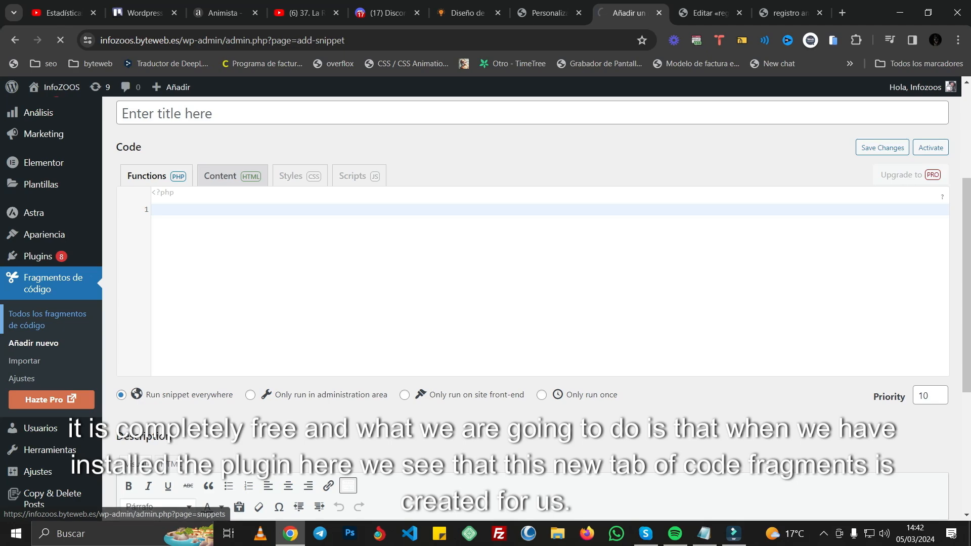
scroll(203, 374, "down", 3)
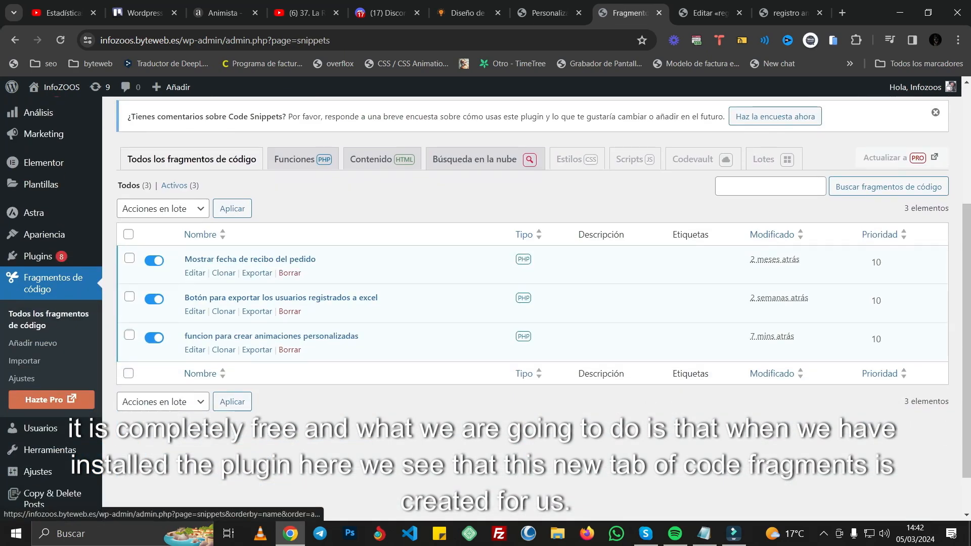
left_click(289, 349)
left_click(530, 147)
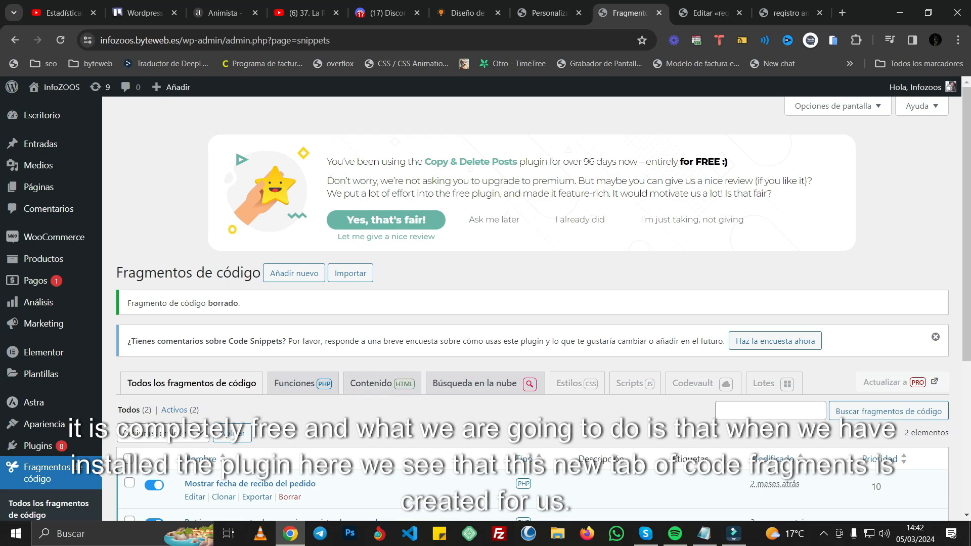
left_click(294, 273)
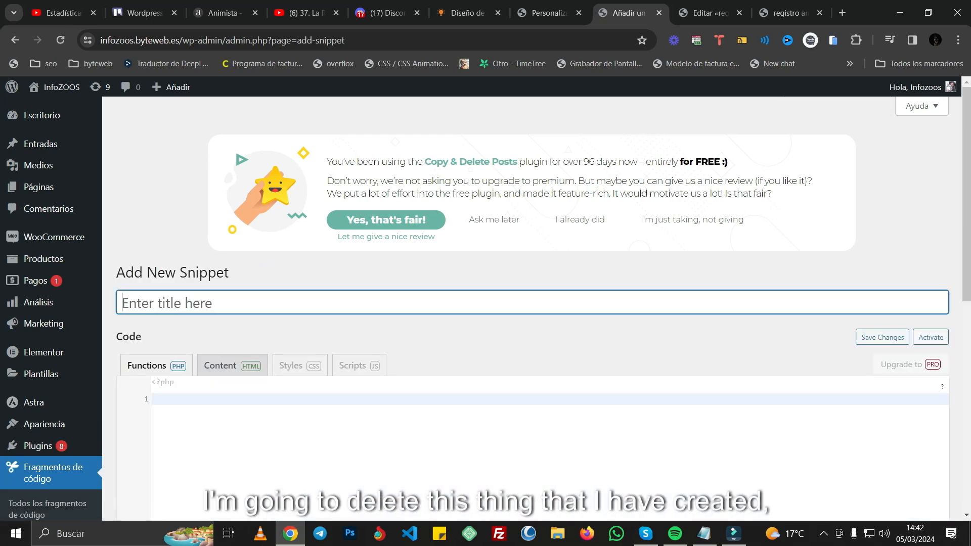
Step: Title the new snippet "funcion para aplicar mis animaciones"
type("funci")
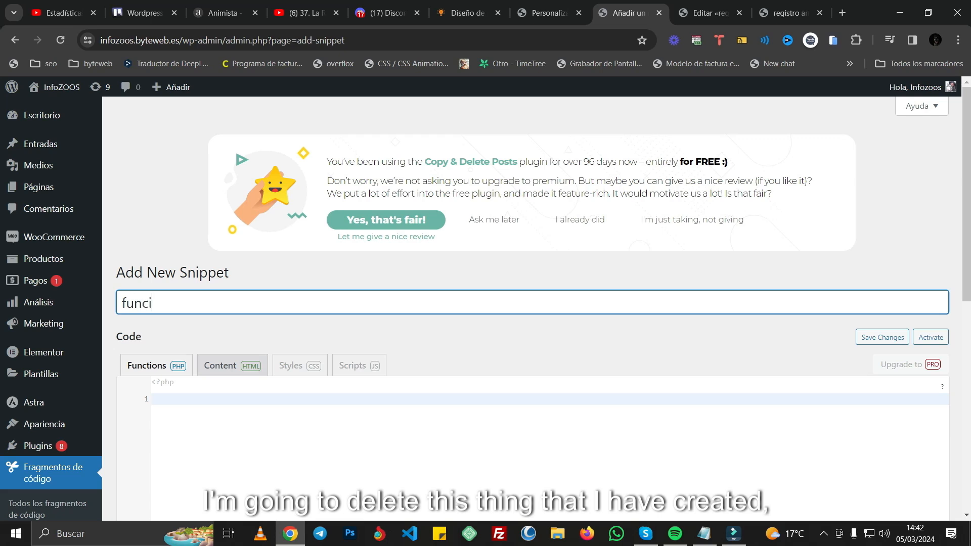
type("on para aplic")
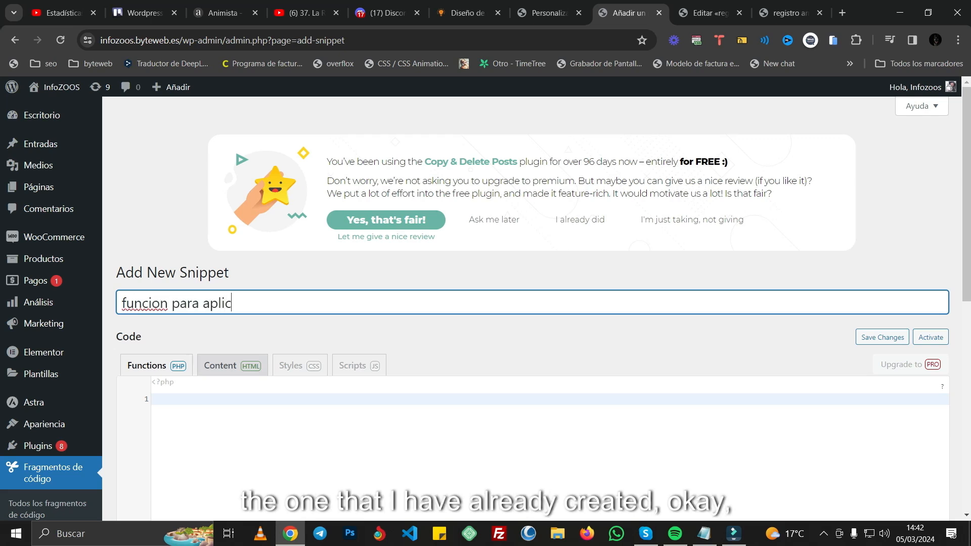
type("ar mis animaciones")
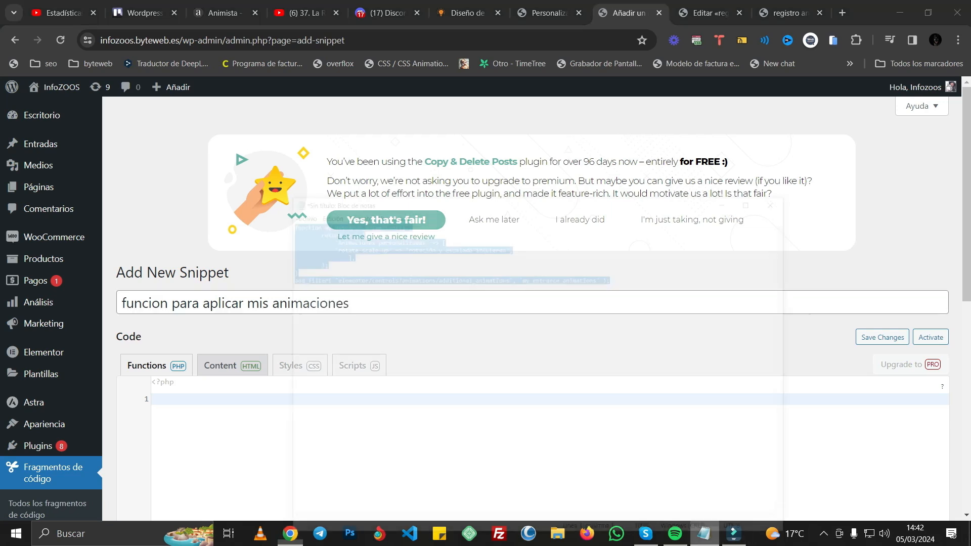
Step: Copy the my_entrance_animations function with its add_filter line from the Notepad file and paste it into the snippet's PHP code
left_click(703, 533)
right_click(226, 162)
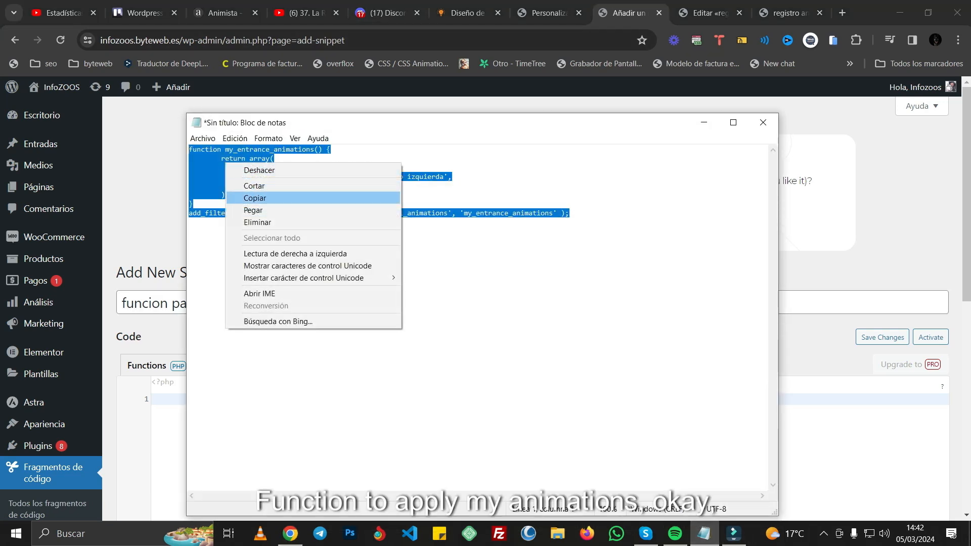
left_click(254, 197)
left_click(704, 122)
scroll(532, 308, "down", 1)
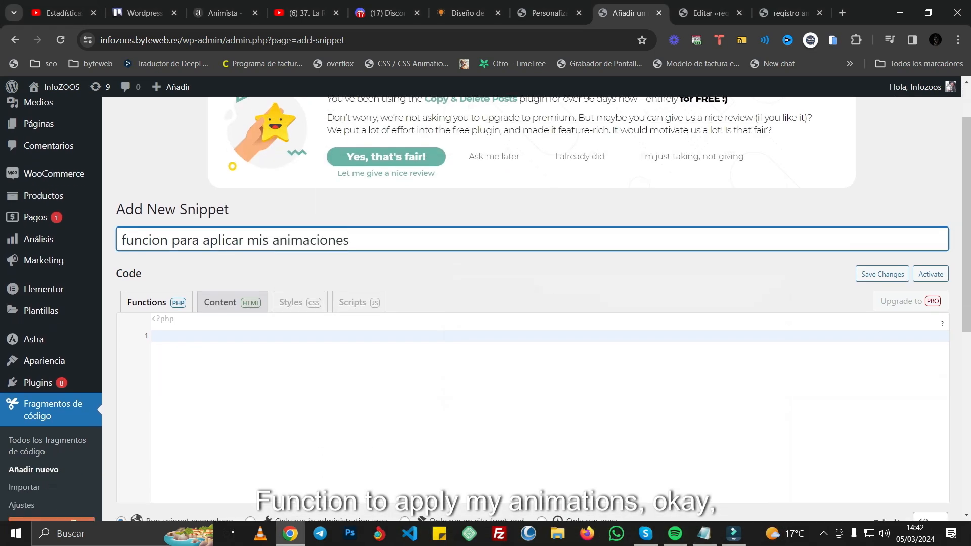
left_click(154, 335)
key("ctrl+v")
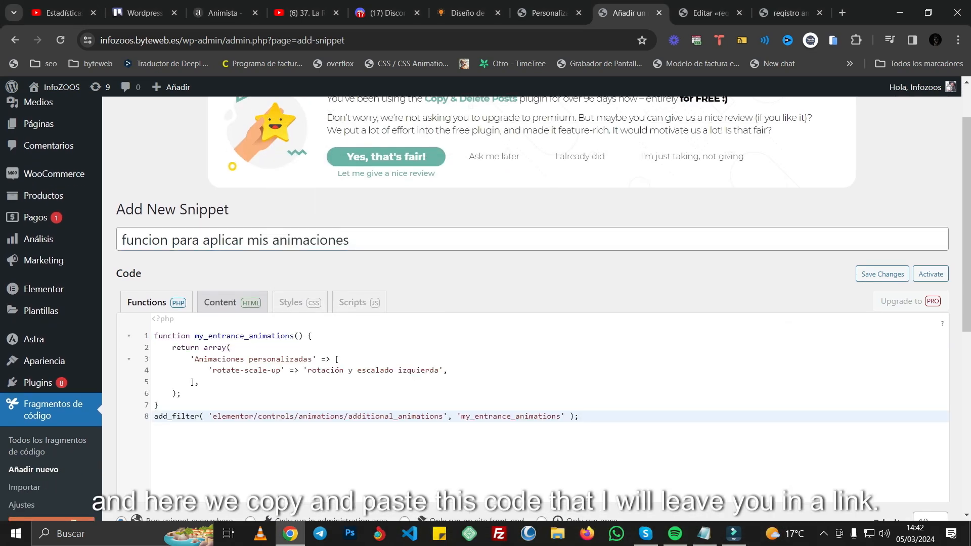
Step: Rename the animation group in the snippet's array to 'Mi grupo de animaciones personalizadas', checking the existing group titles in Elementor's entrance animation list
left_click_drag(196, 359, 308, 359)
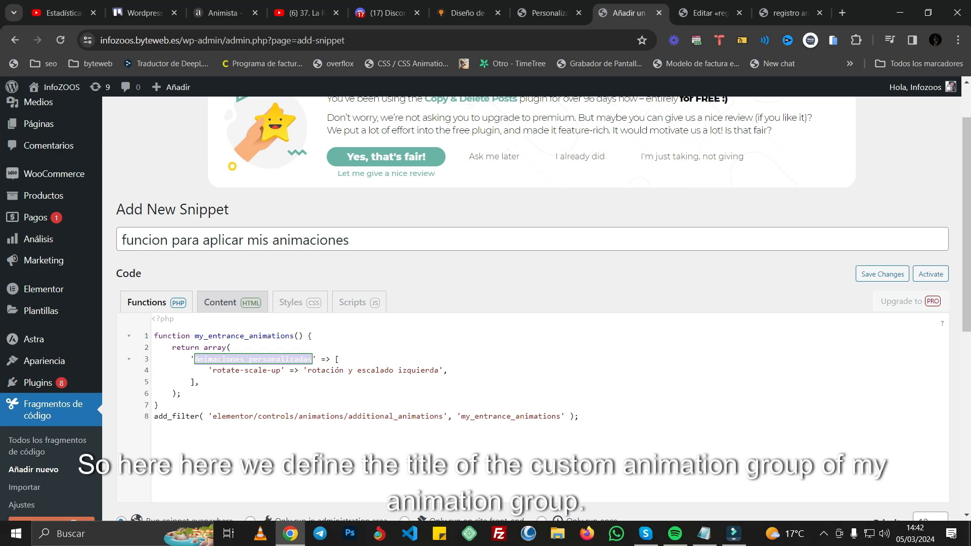
left_click(708, 12)
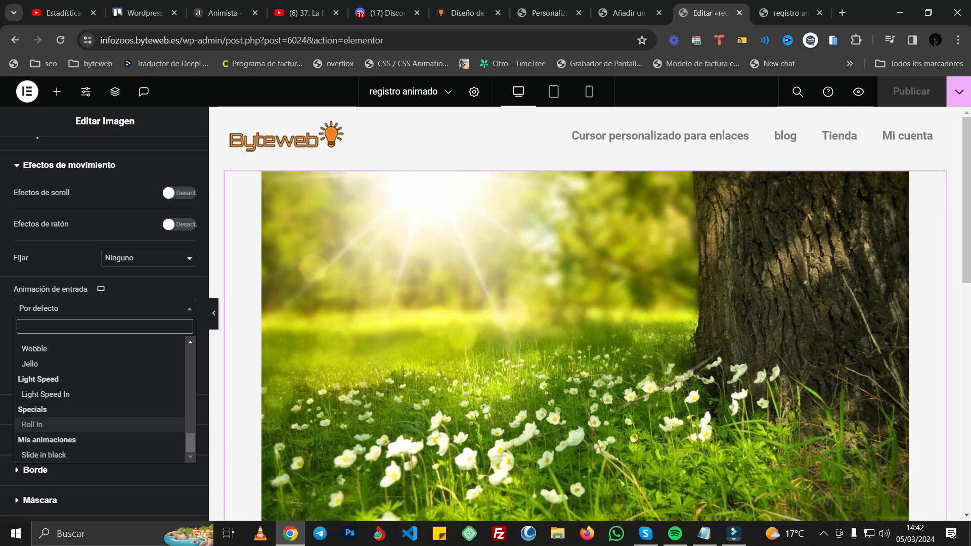
left_click(628, 13)
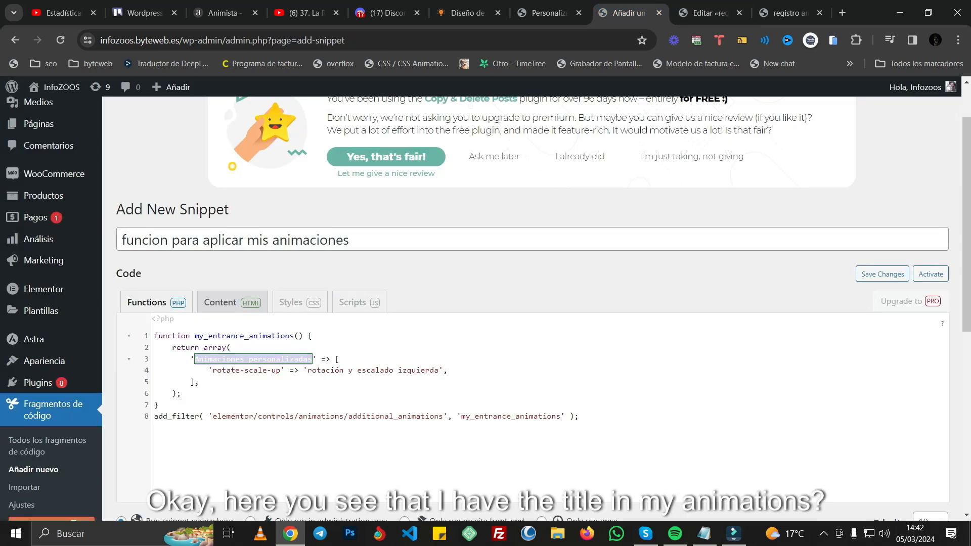
type("Mi grupo ")
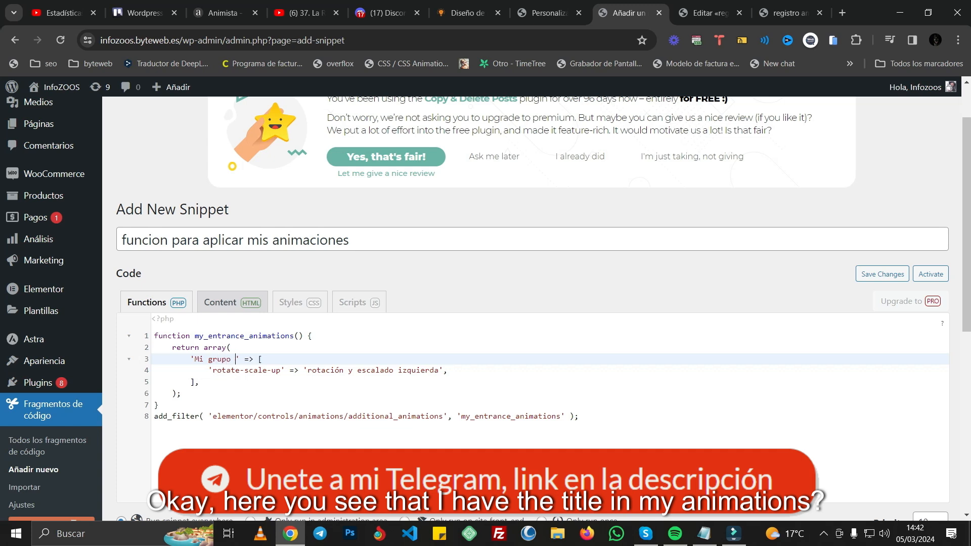
type("de animacio")
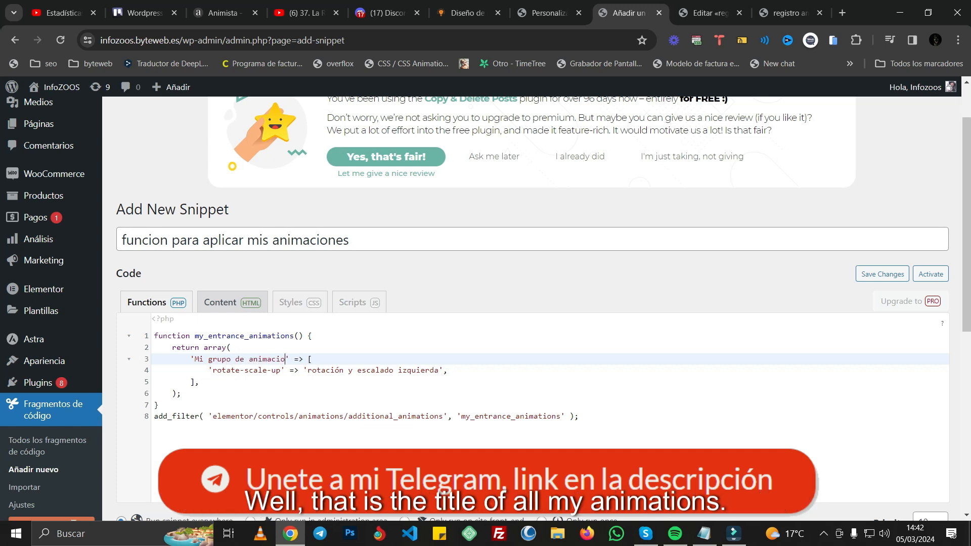
type("nes personalizadas")
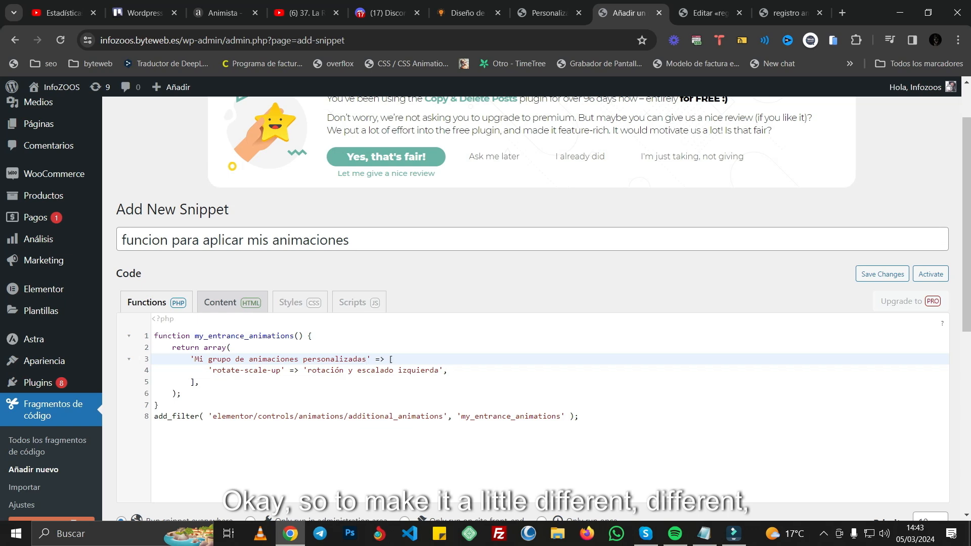
Step: Replace the 'rotate-scale-up' key in the snippet with the class name flip-in-hor-bottom copied from Animista
left_click(217, 370)
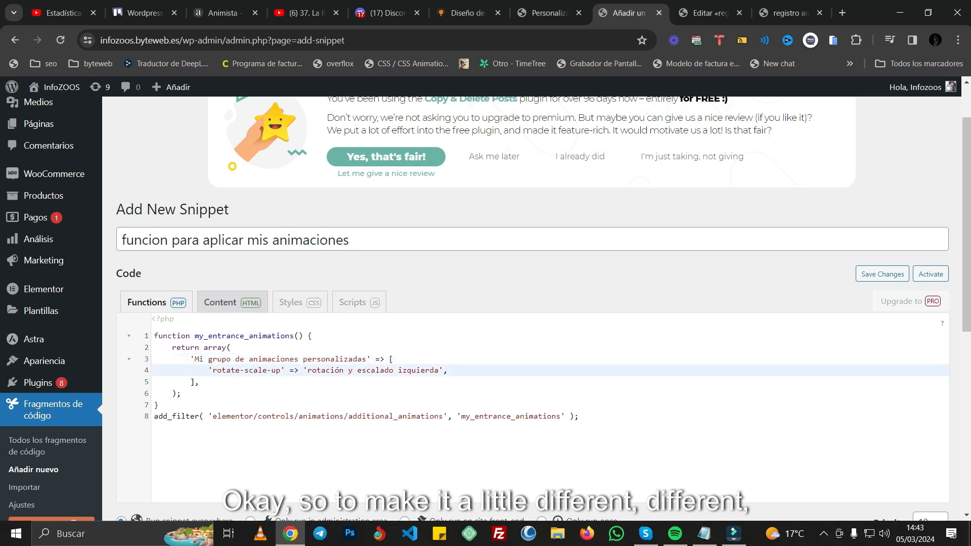
left_click_drag(212, 370, 277, 371)
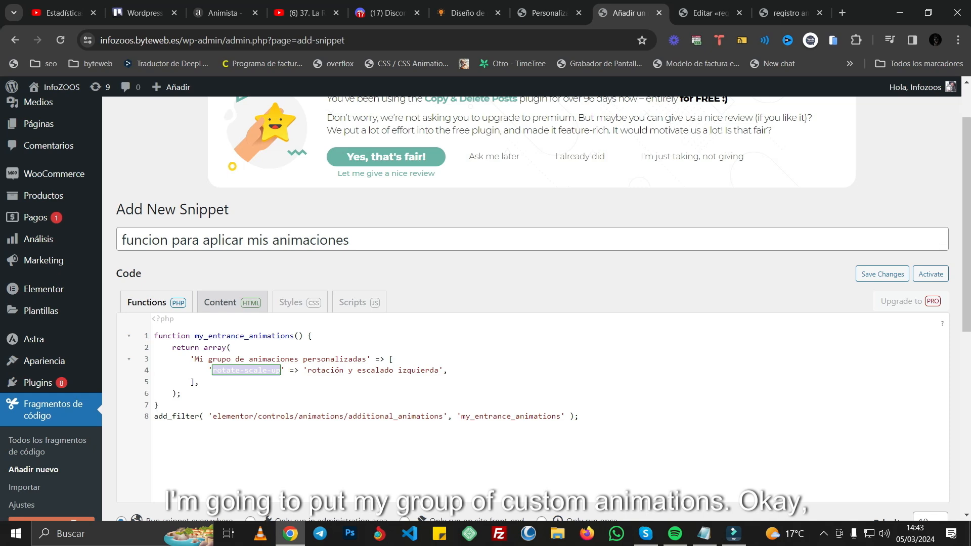
left_click(225, 13)
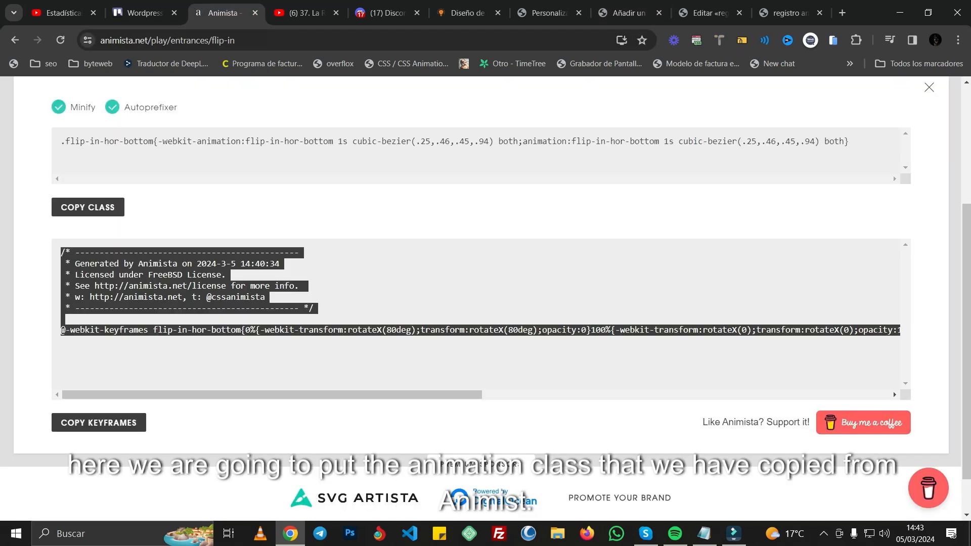
scroll(485, 298, "up", 3)
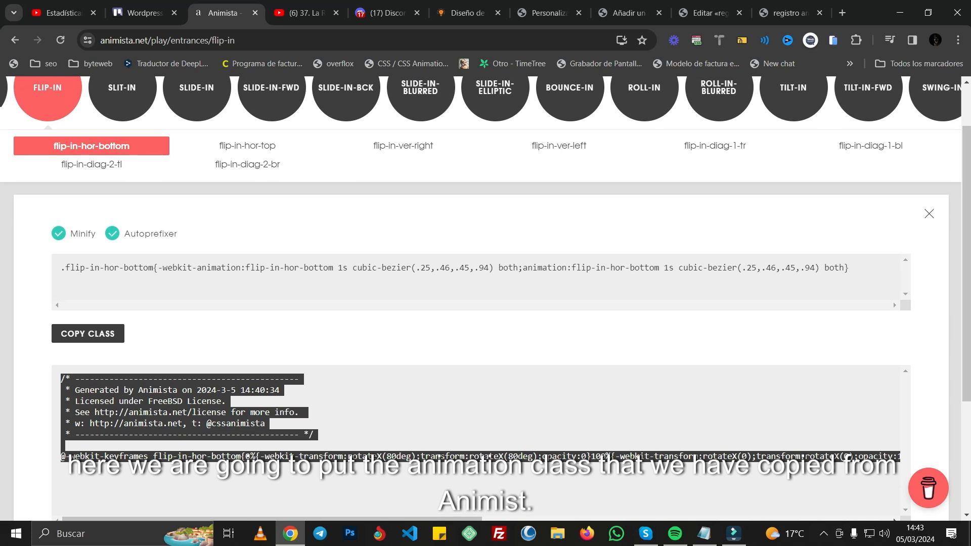
left_click_drag(65, 267, 149, 267)
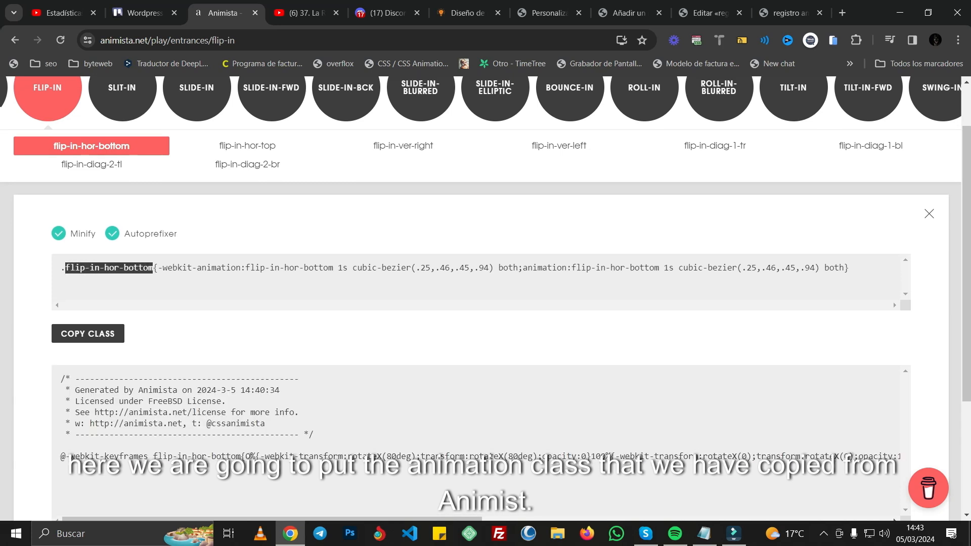
right_click(138, 267)
left_click(167, 279)
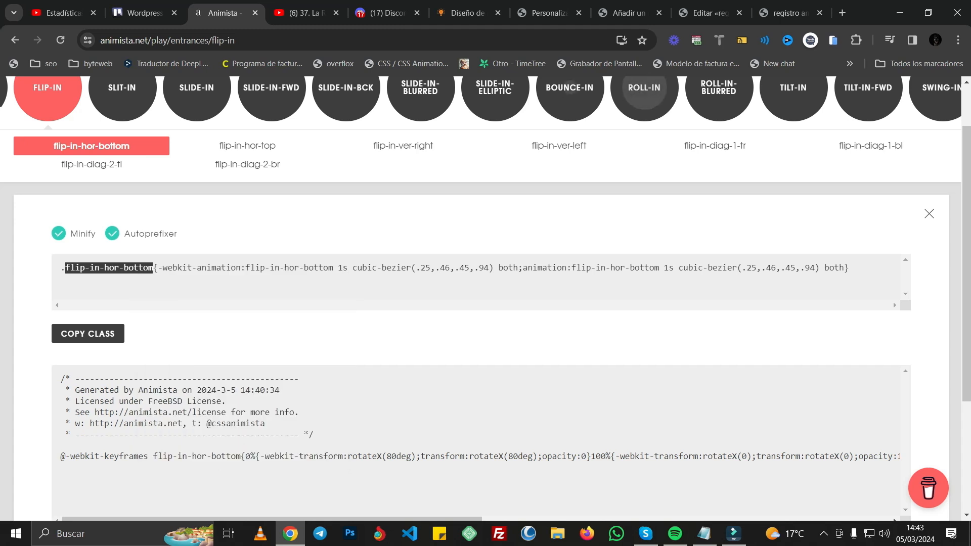
left_click(627, 12)
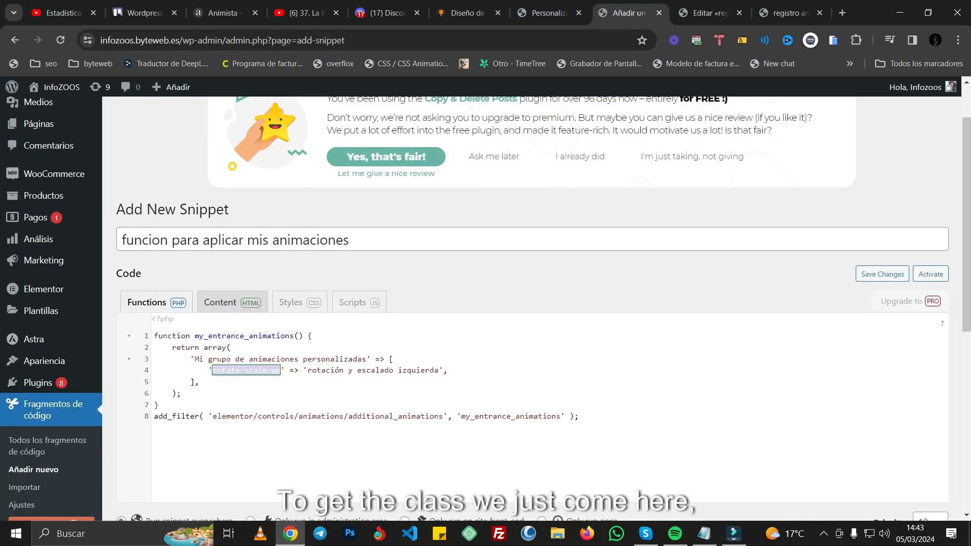
type("flip-in-hor-bottom")
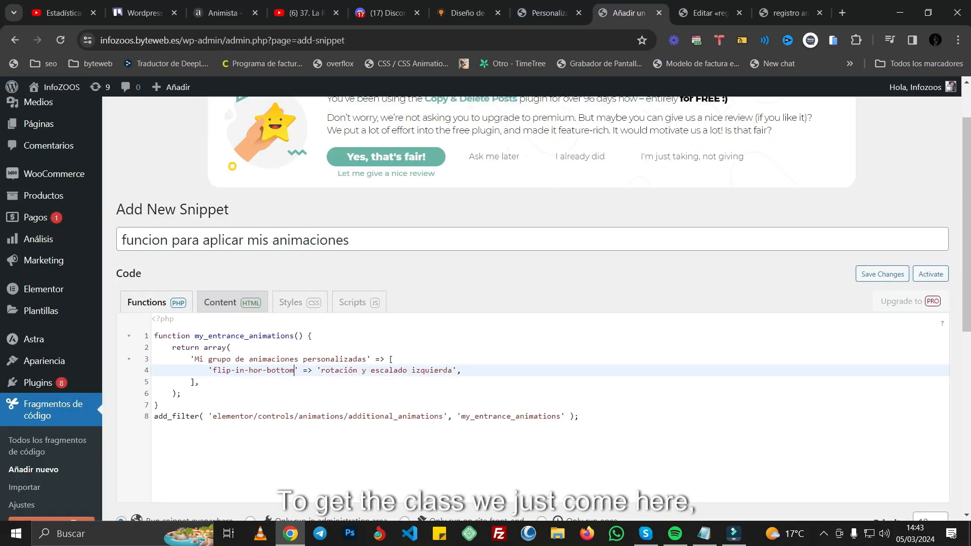
Step: Change the animation's display label in the snippet to 'Flip in', consulting Elementor's animation list and Animista for the name
left_click_drag(320, 370, 452, 370)
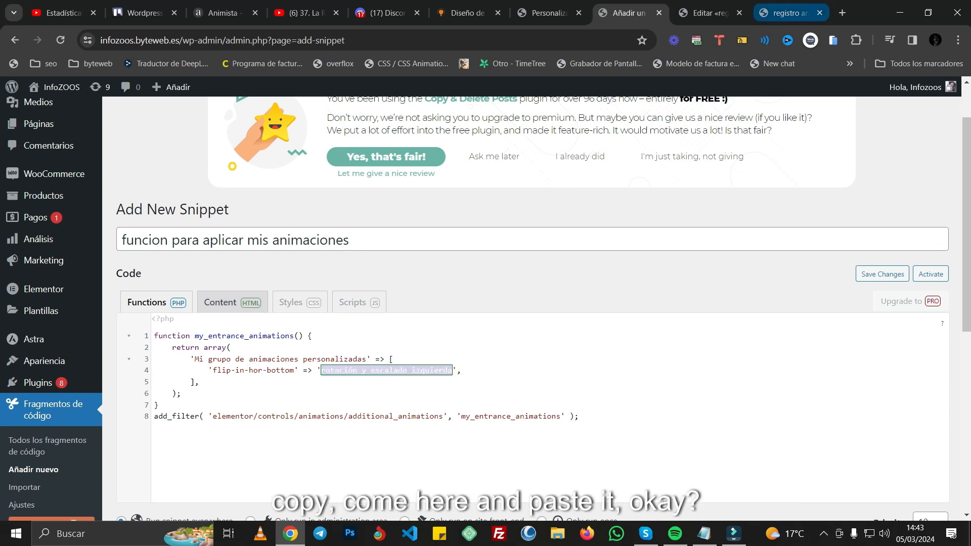
left_click(789, 13)
left_click(710, 13)
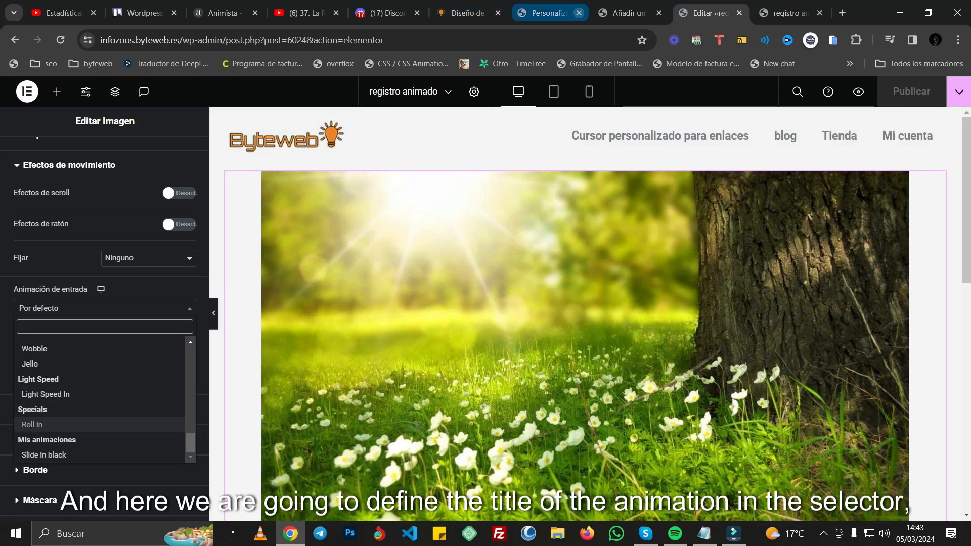
left_click(223, 13)
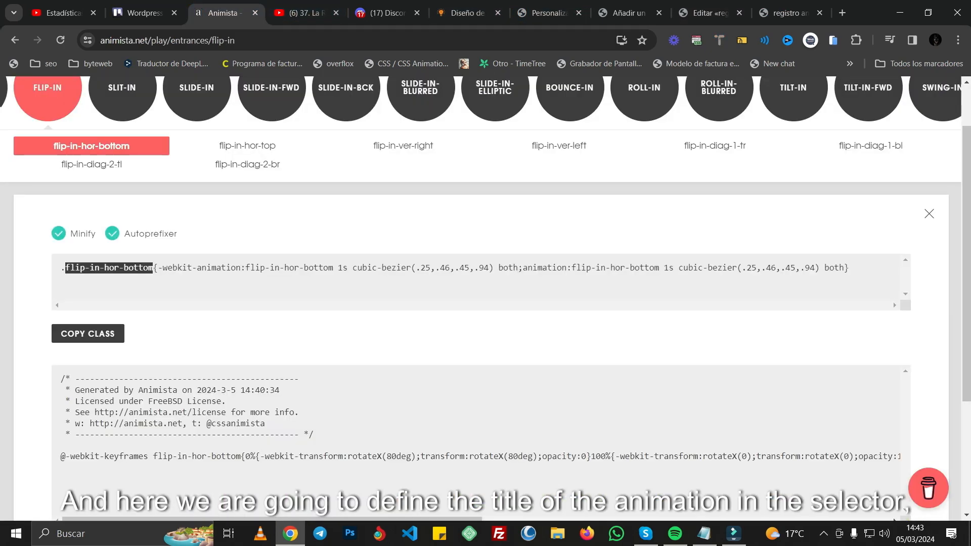
scroll(91, 227, "up", 1)
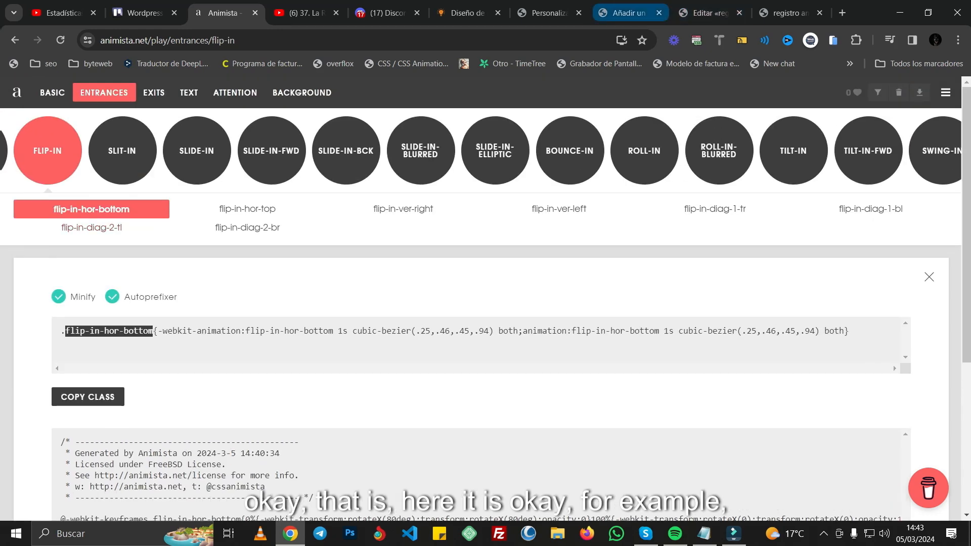
left_click(627, 13)
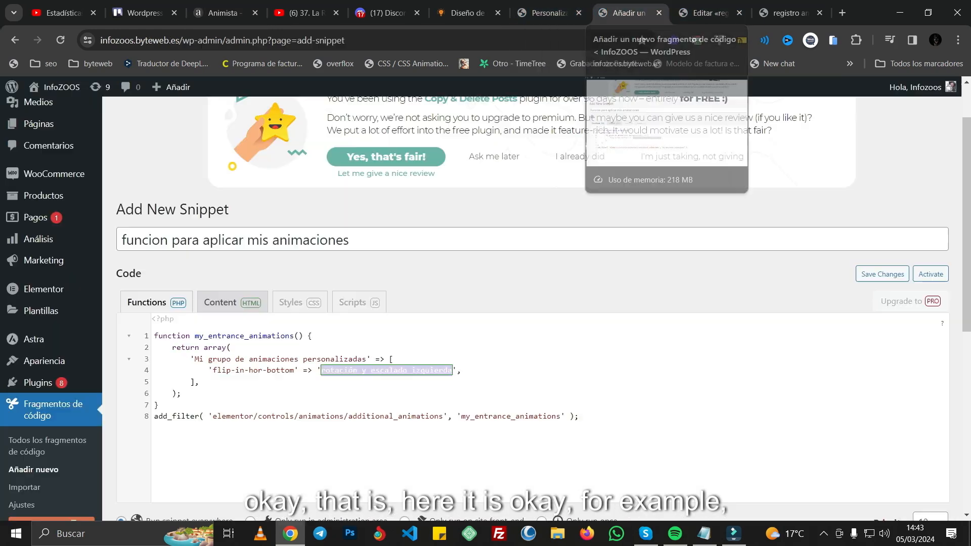
type("Flip")
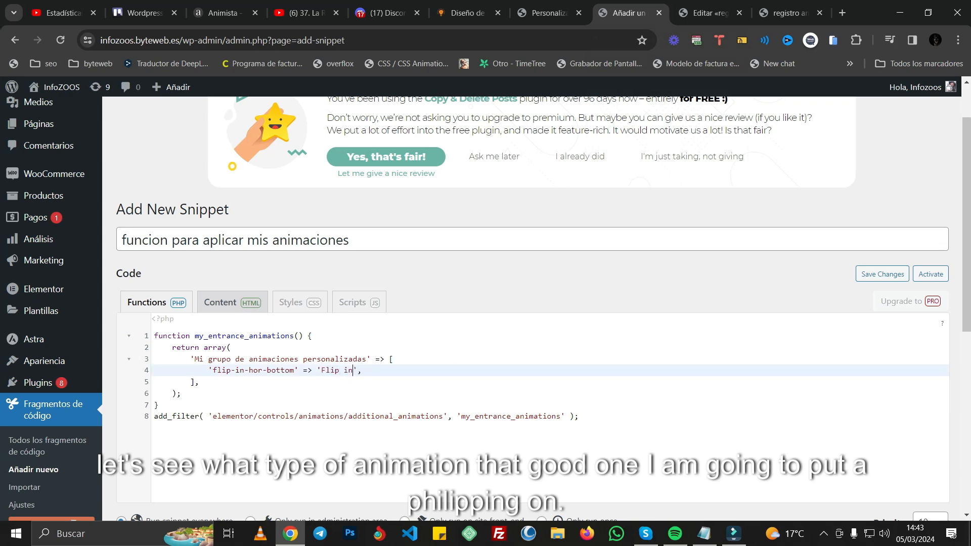
Step: Check the additional CSS in the customizer, and save and activate the snippet
left_click(549, 13)
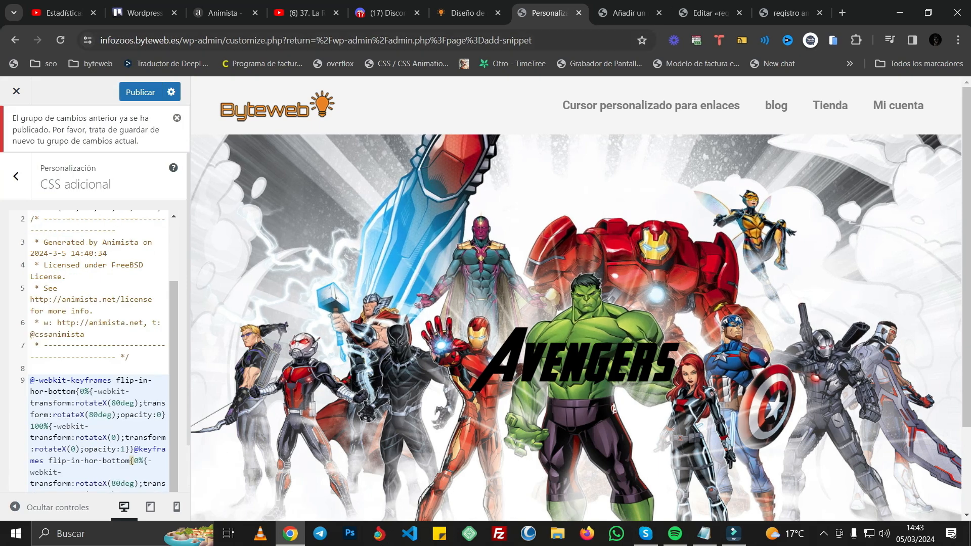
left_click(627, 12)
scroll(532, 303, "down", 7)
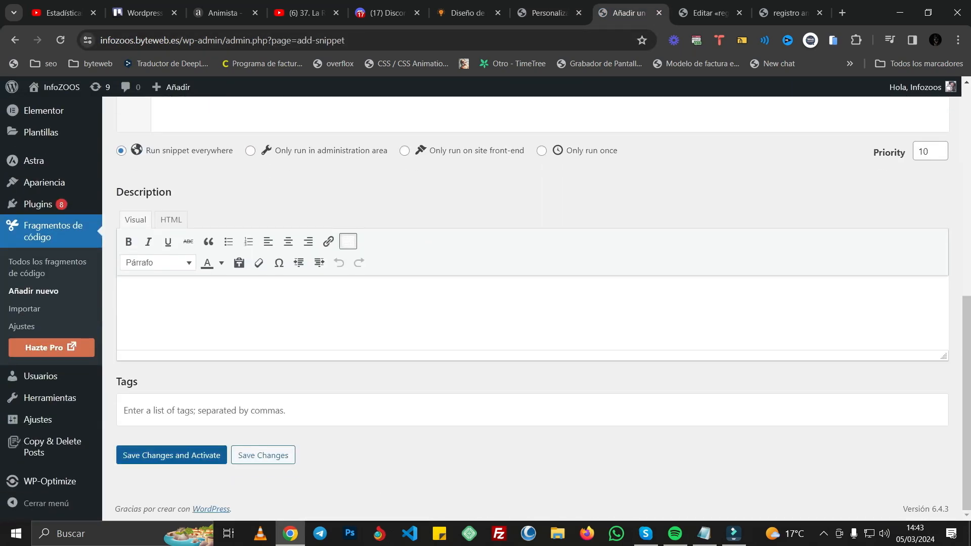
left_click(171, 455)
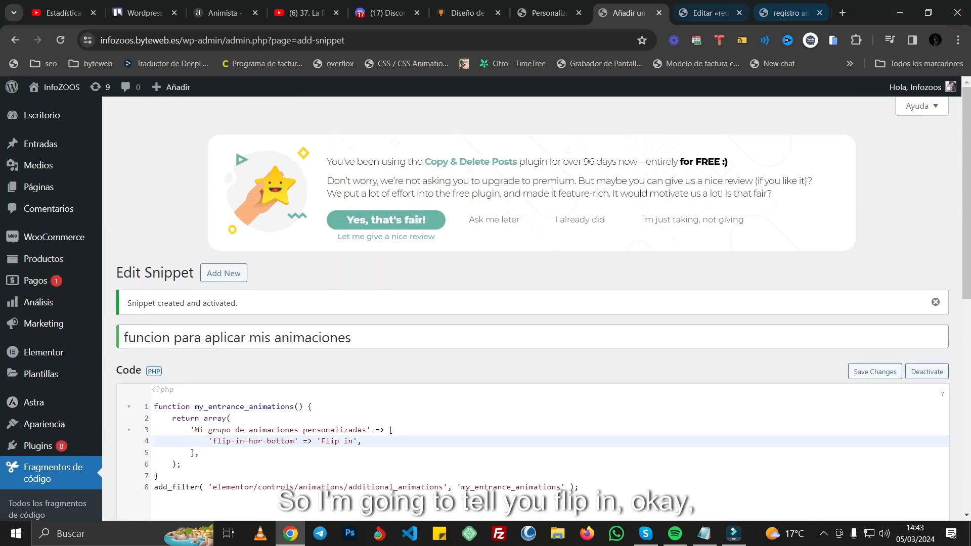
Step: Reload the Elementor editor of the page "registro animado" and delete the container holding the squirrel image
left_click(708, 13)
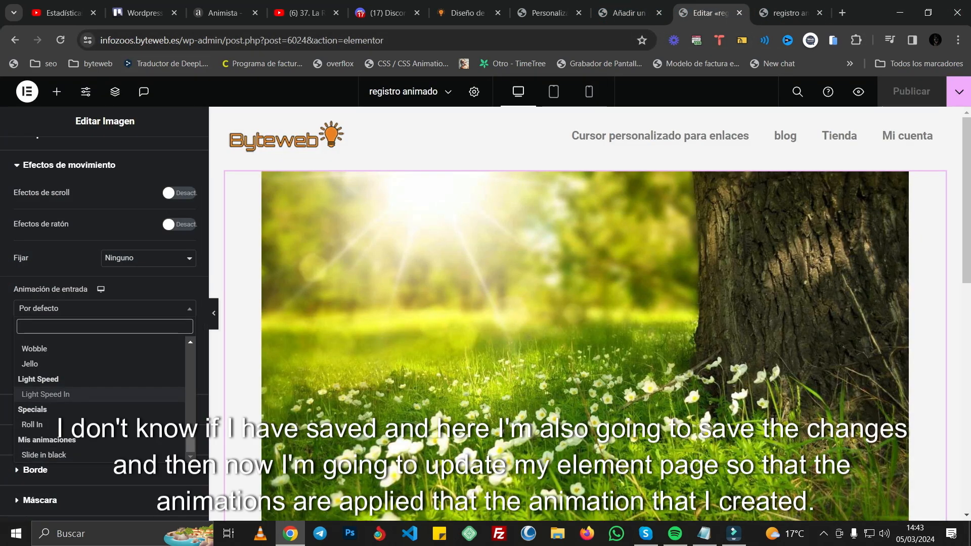
left_click(61, 40)
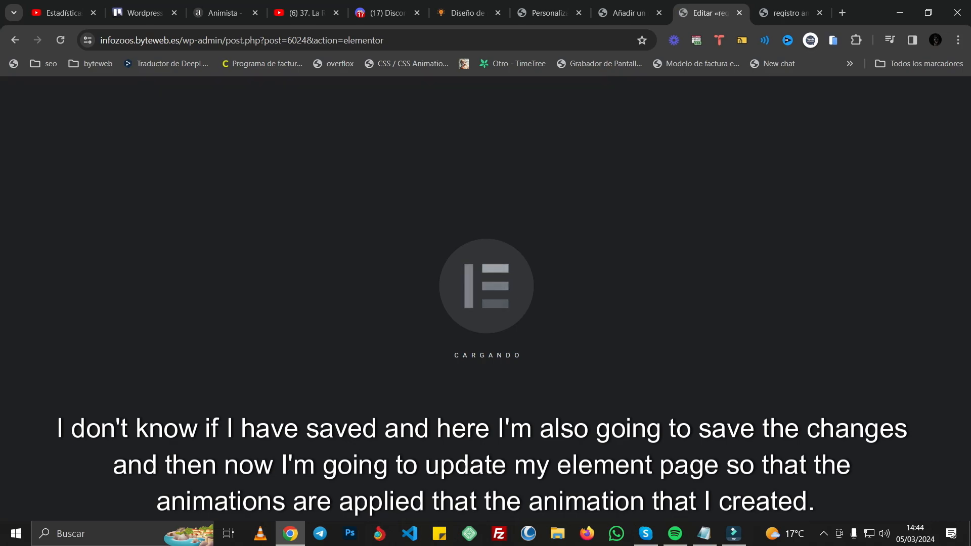
scroll(587, 303, "down", 7)
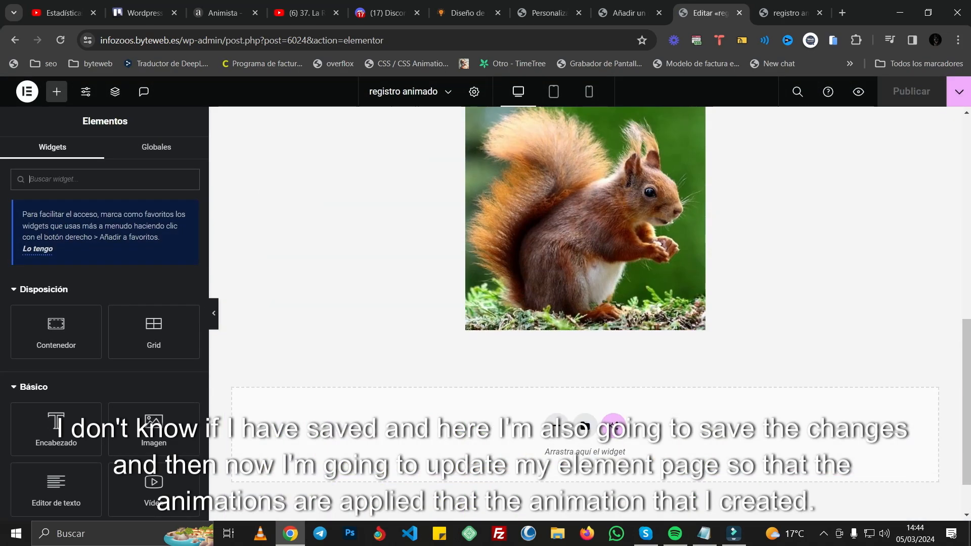
scroll(586, 303, "up", 1)
left_click(601, 139)
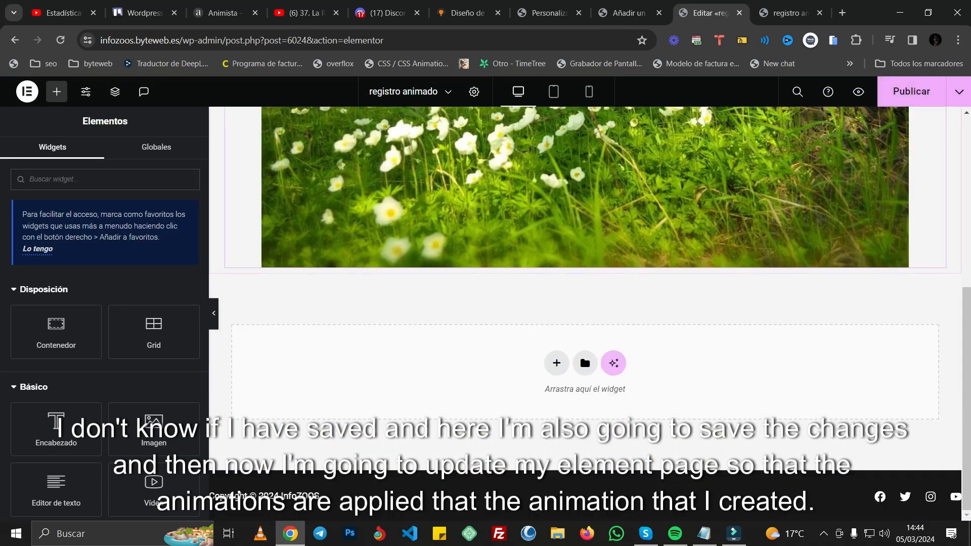
Step: Add an image widget below the meadow photo using Squirrels4.jpg and set its resolution to Thumbnail - 150 x 150
left_click_drag(153, 429, 458, 369)
left_click(105, 273)
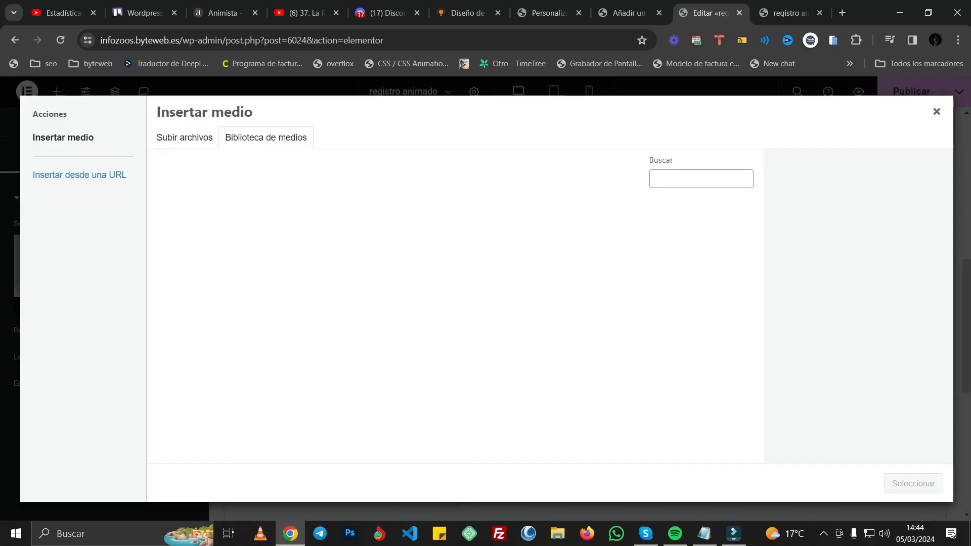
scroll(455, 329, "down", 6)
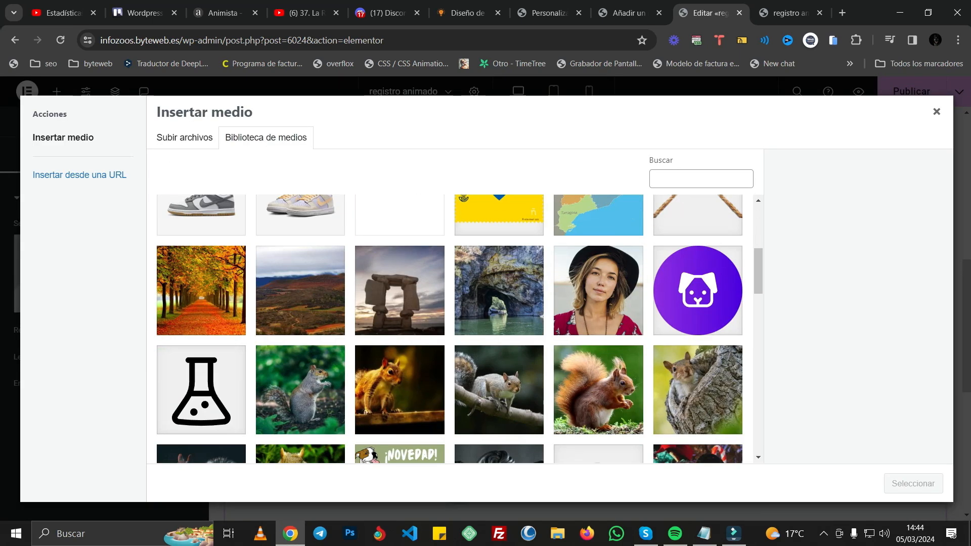
left_click(599, 263)
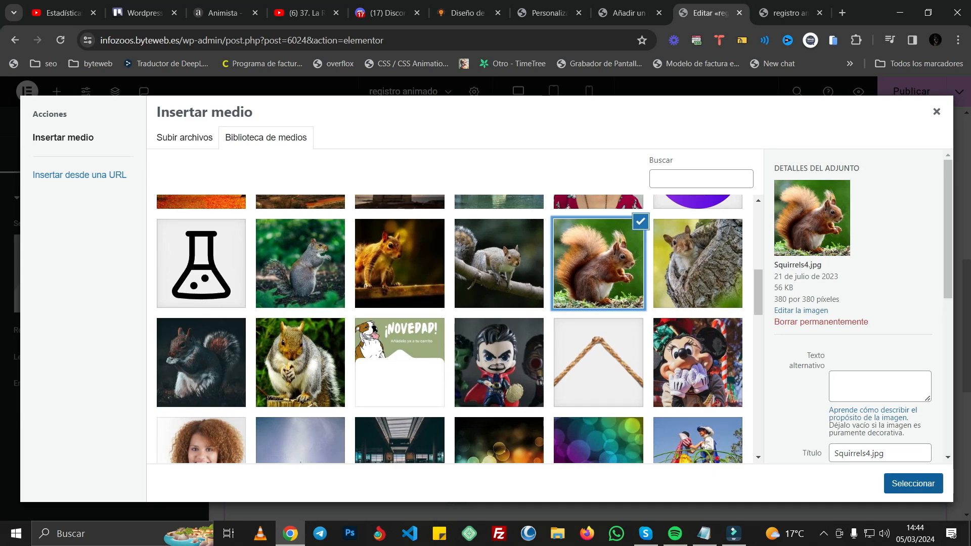
left_click(913, 483)
left_click(148, 404)
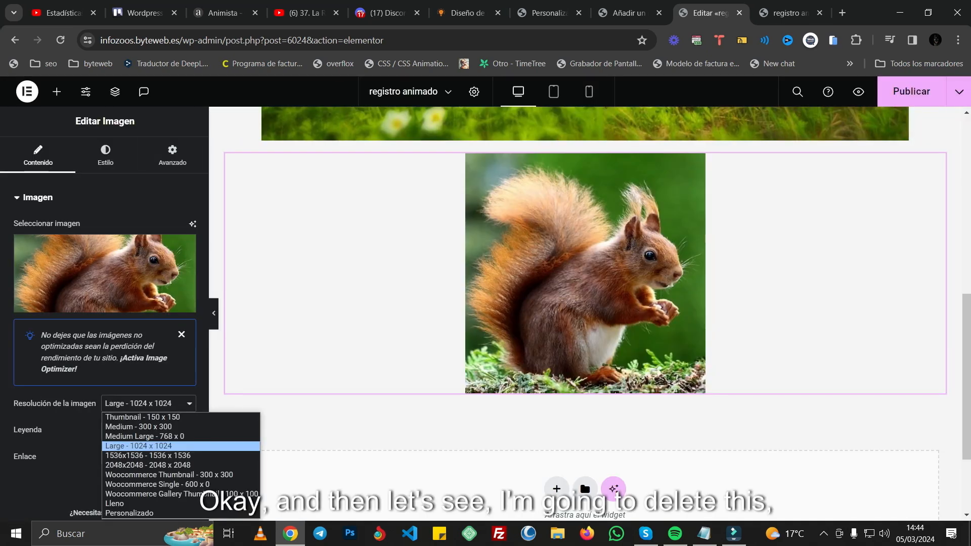
left_click(142, 417)
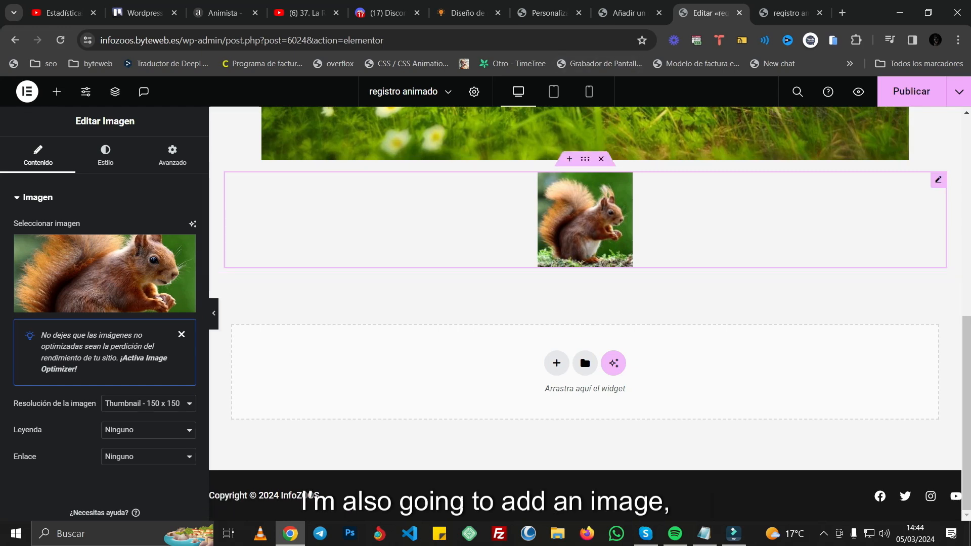
Step: Set the squirrel image's entrance animation to the custom 'Flip in' with Normal duration in its motion effects
left_click(173, 156)
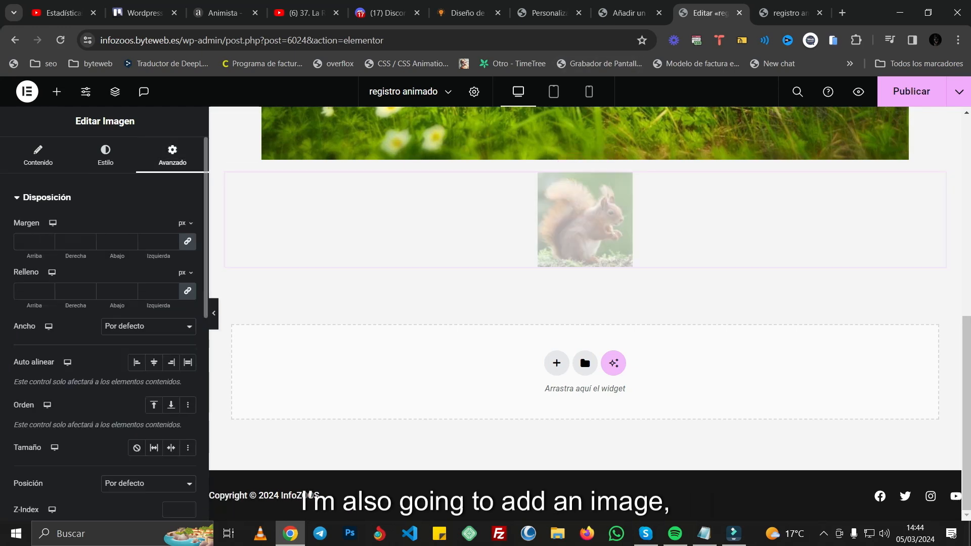
scroll(104, 313, "down", 3)
scroll(105, 314, "down", 4)
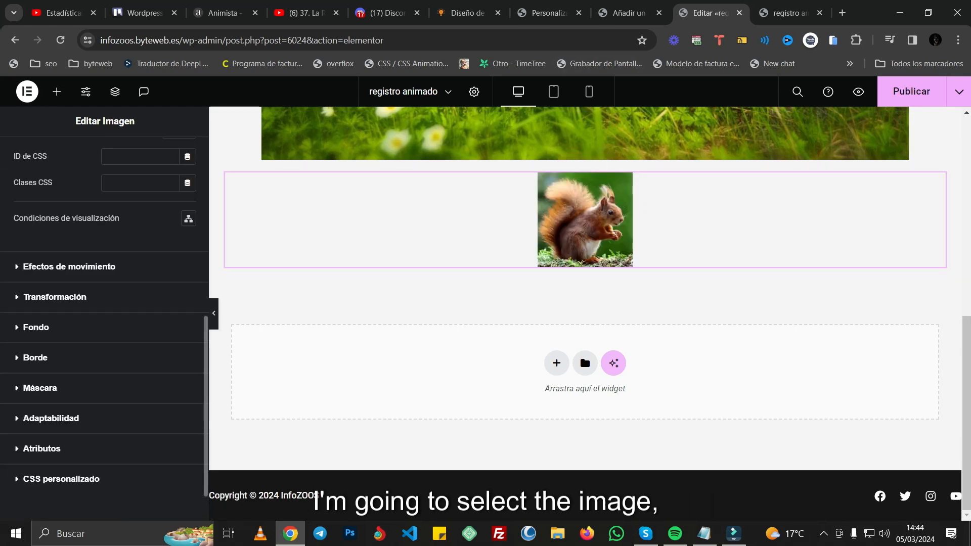
left_click(69, 266)
scroll(104, 252, "down", 1)
left_click(101, 245)
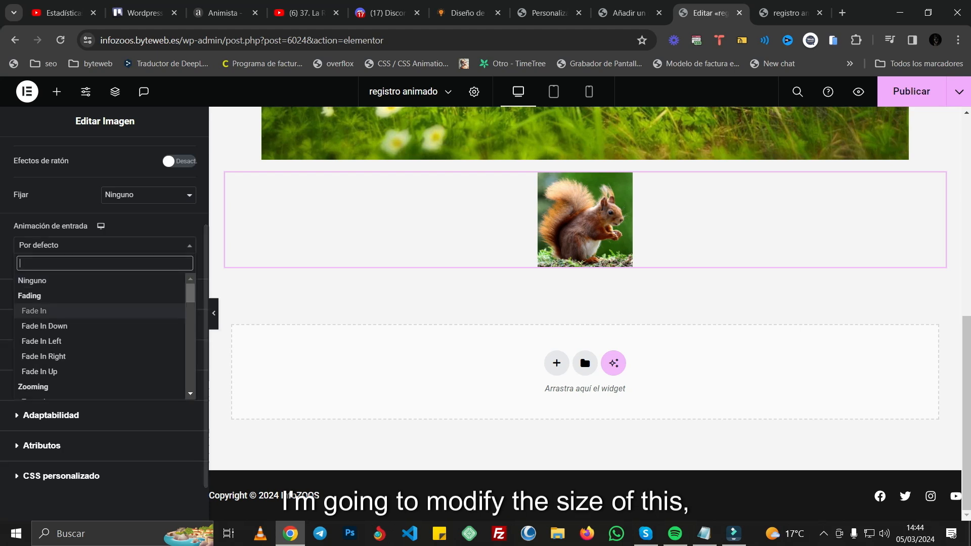
left_click_drag(191, 294, 190, 382)
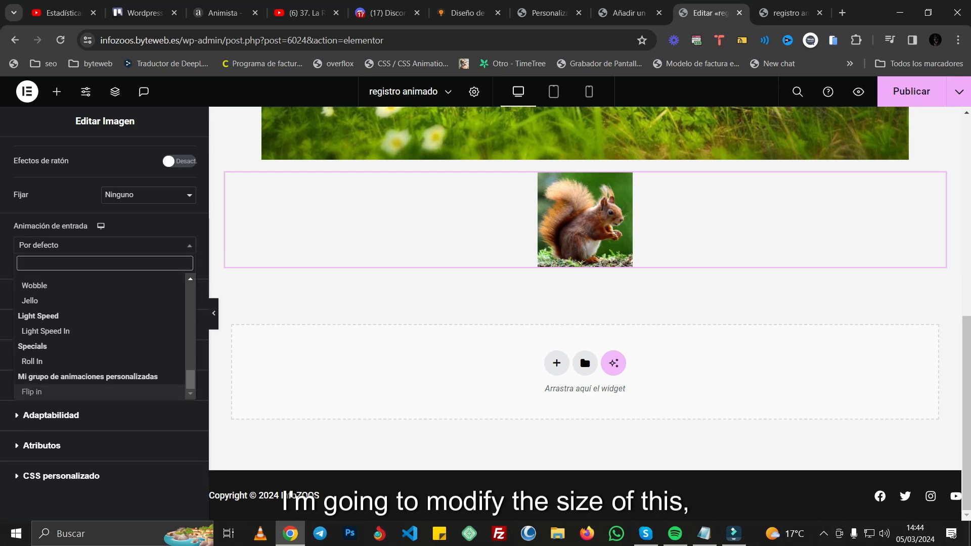
left_click(32, 391)
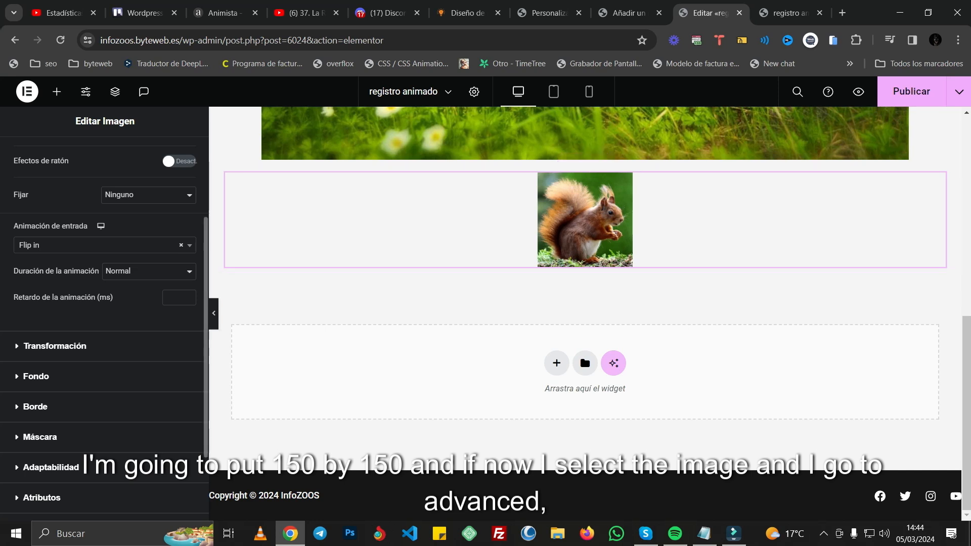
left_click(149, 271)
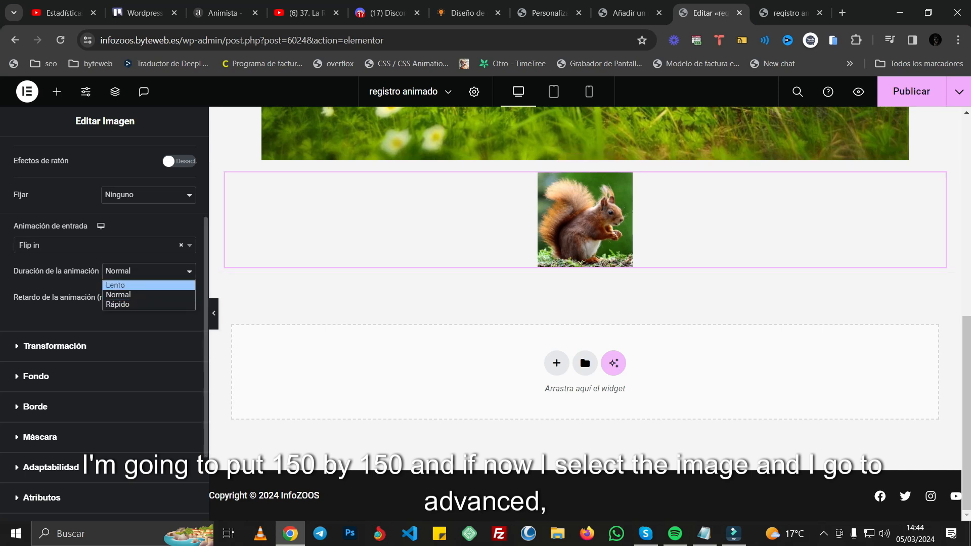
left_click(148, 272)
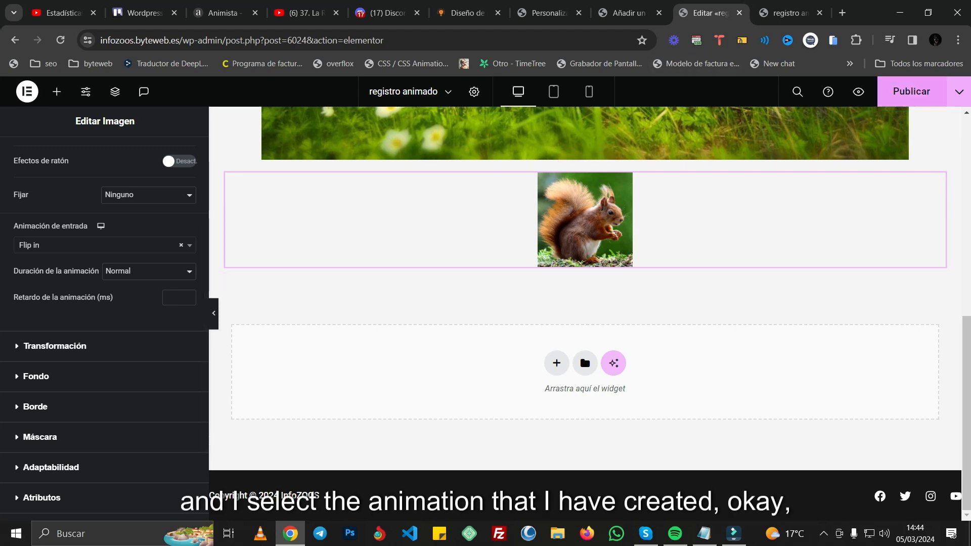
Step: Publish the page and reload its preview to check the squirrel image's animation on scroll
left_click(912, 92)
left_click(790, 13)
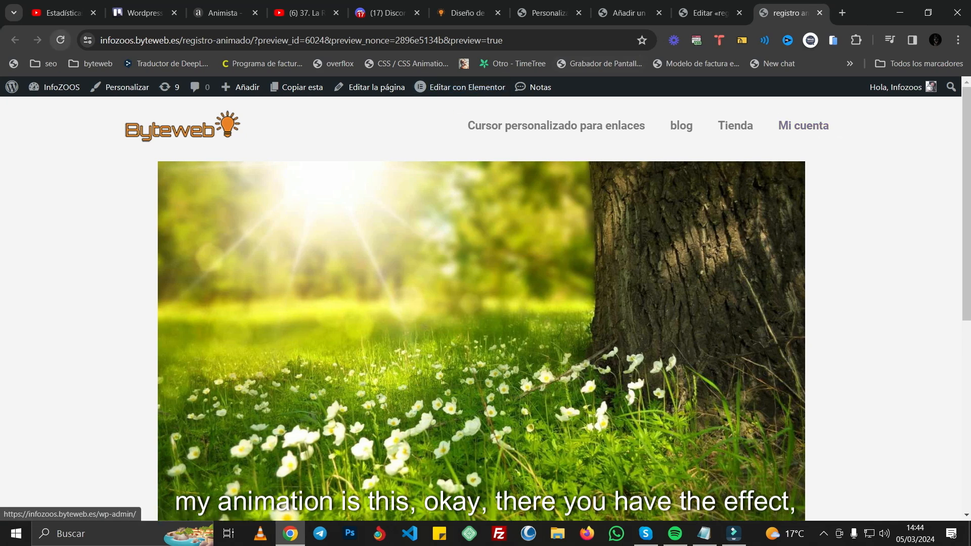
left_click(61, 40)
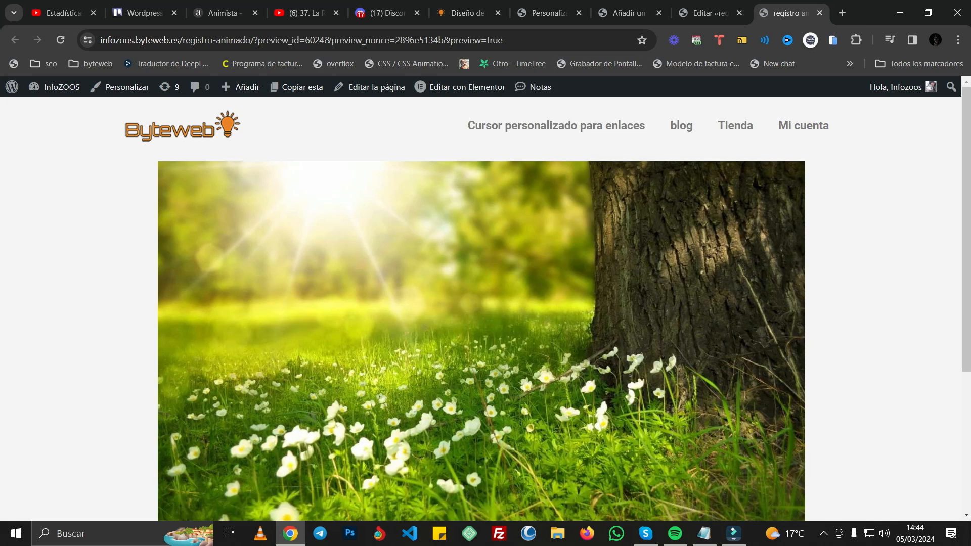
scroll(485, 303, "down", 4)
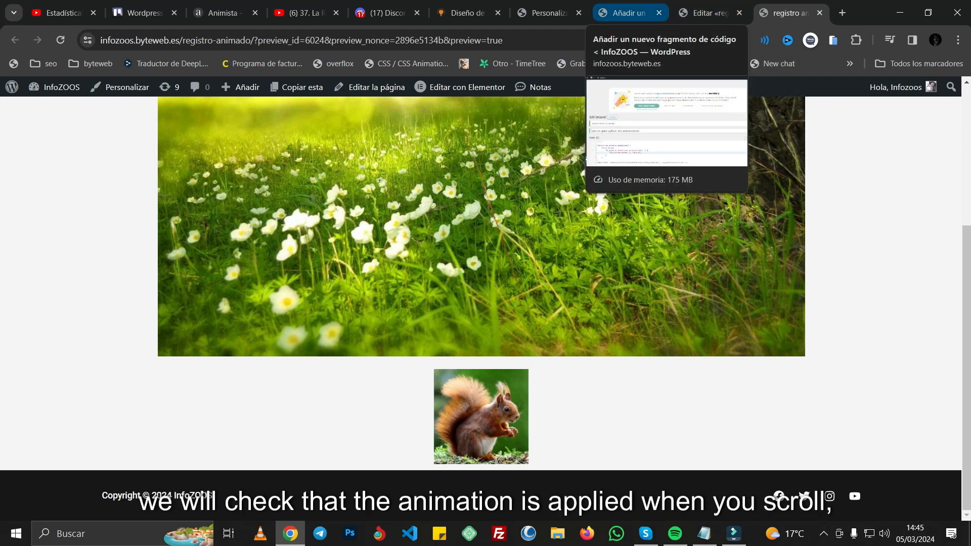
Step: Duplicate the 'flip-in-hor-bottom' => 'Flip in' line below itself in the PHP snippet, aligned with the original
left_click(627, 12)
scroll(531, 303, "down", 1)
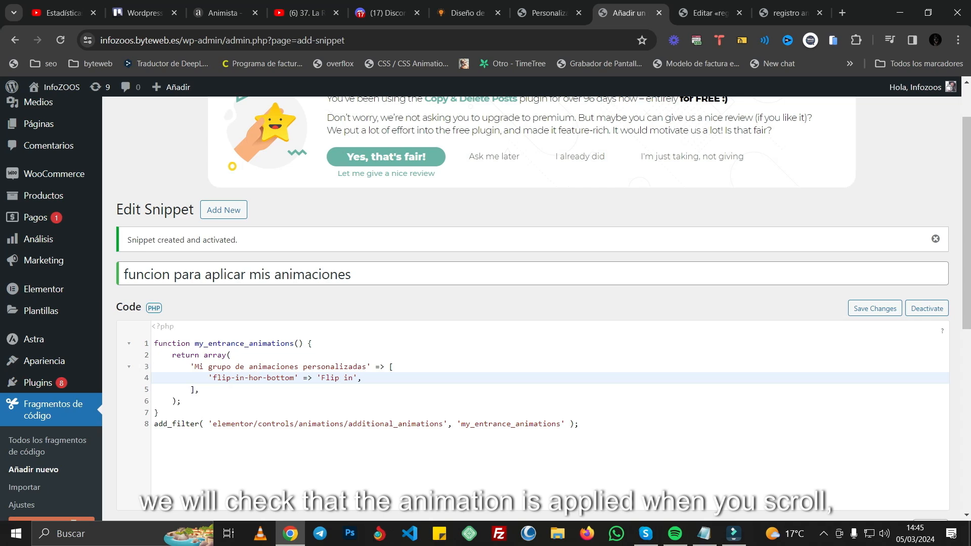
left_click_drag(362, 377, 206, 378)
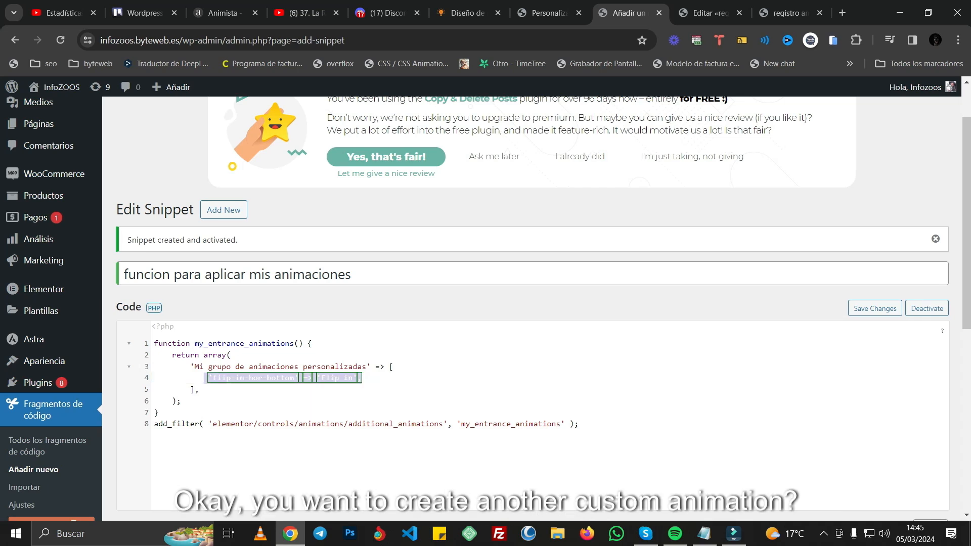
key("ctrl+c")
key("End")
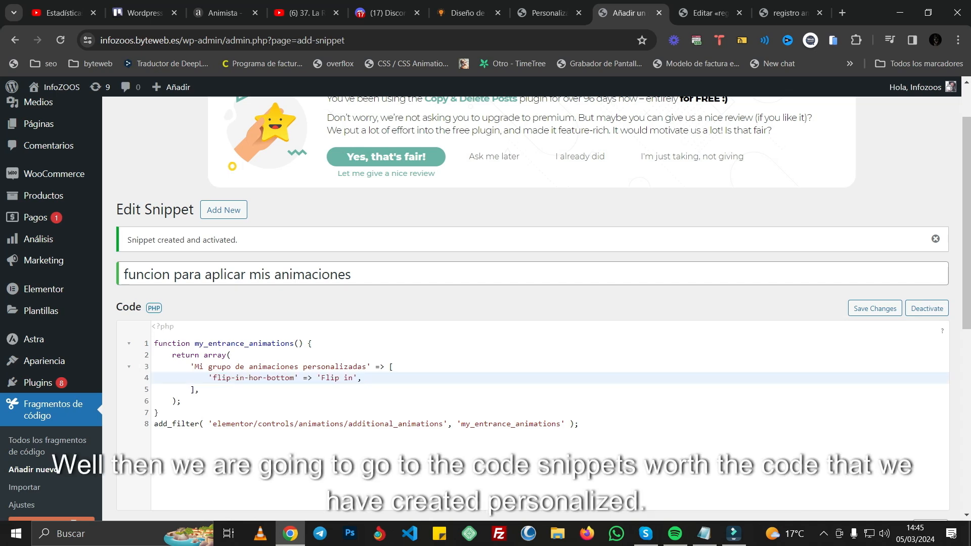
key("Return")
key("ctrl+v")
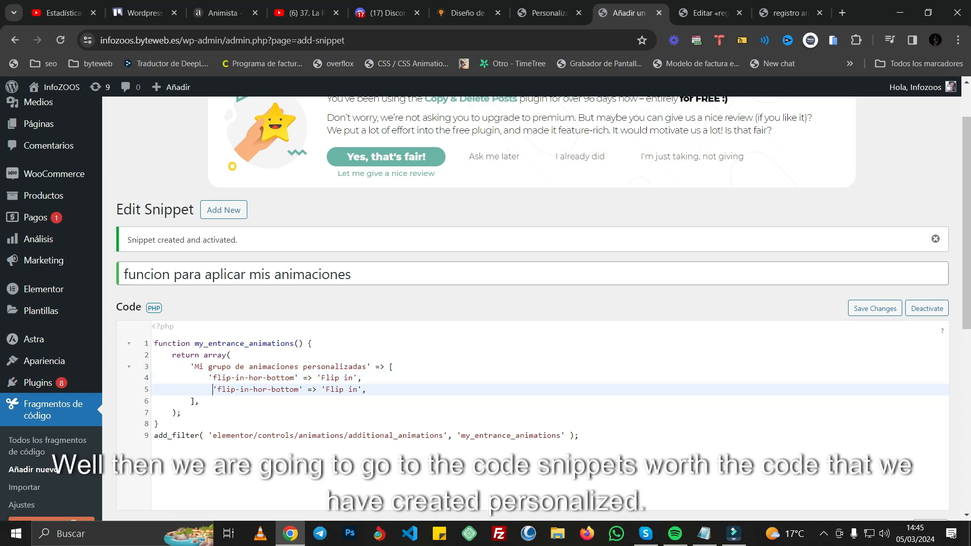
key("BackSpace")
Step: Choose the tracking-out-contract text animation in Animista and set its duration to 1 s
left_click(222, 12)
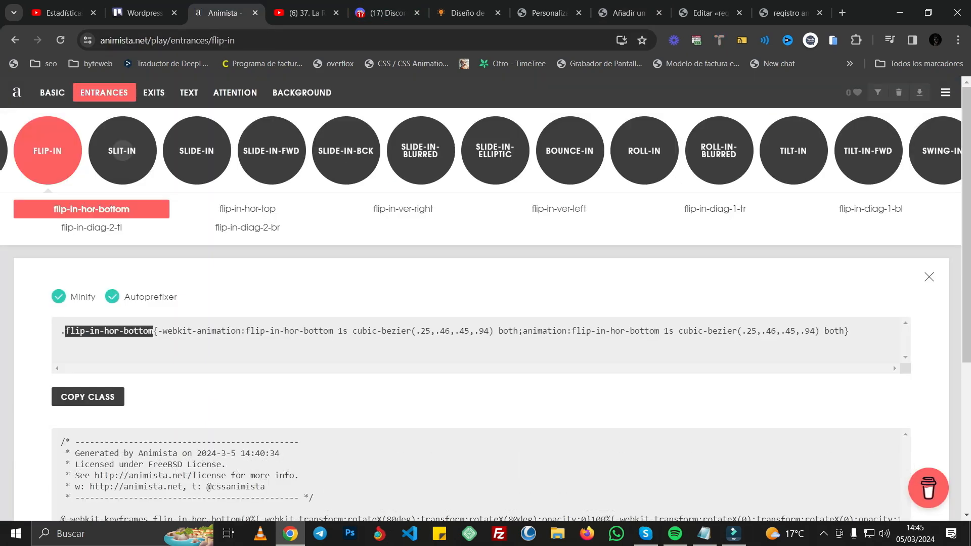
left_click(189, 92)
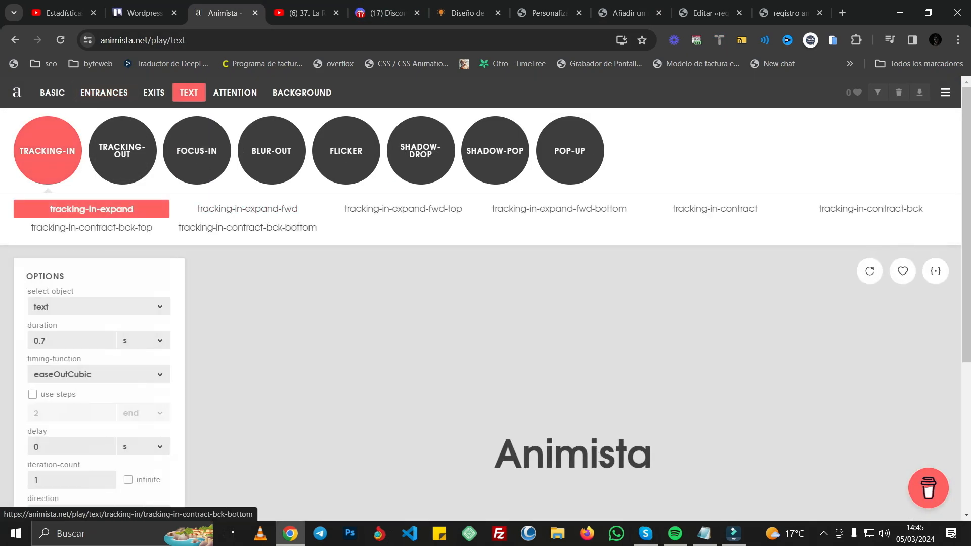
left_click(122, 151)
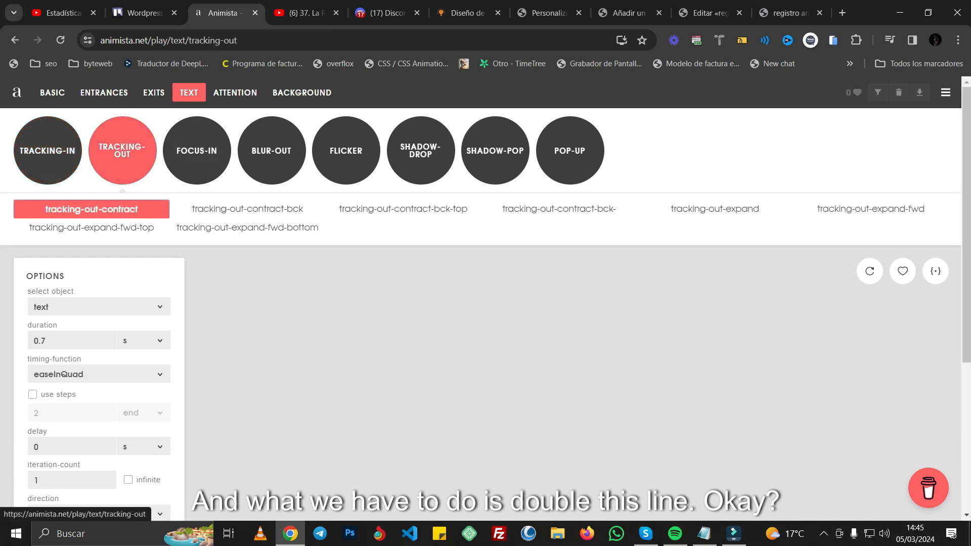
left_click(66, 340)
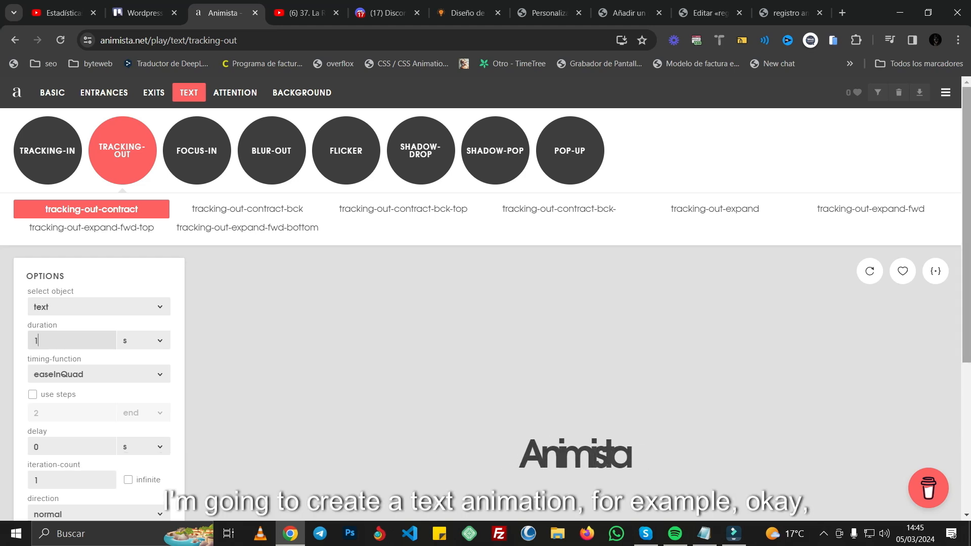
Step: Generate the tracking-out-contract code and paste its CSS class at the end of the customizer's additional CSS
left_click(935, 271)
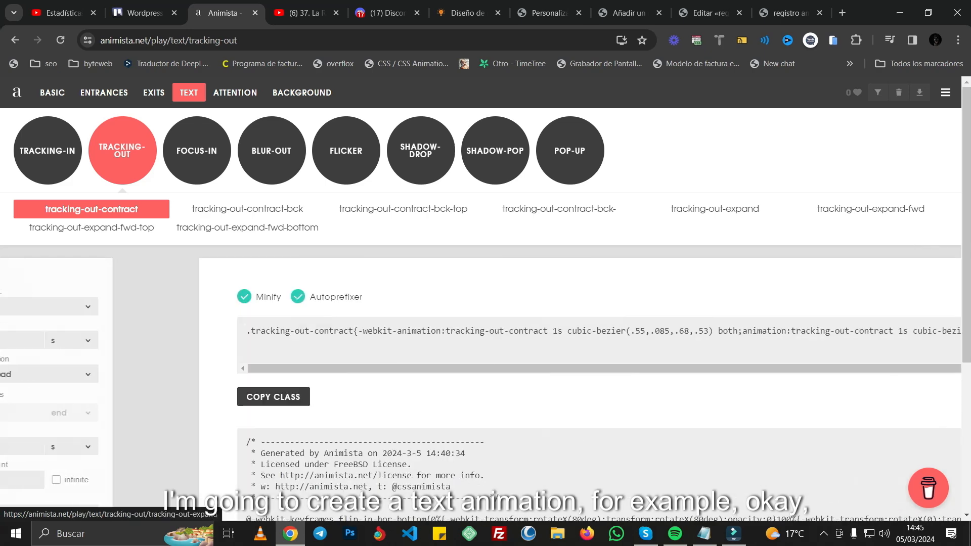
left_click(88, 396)
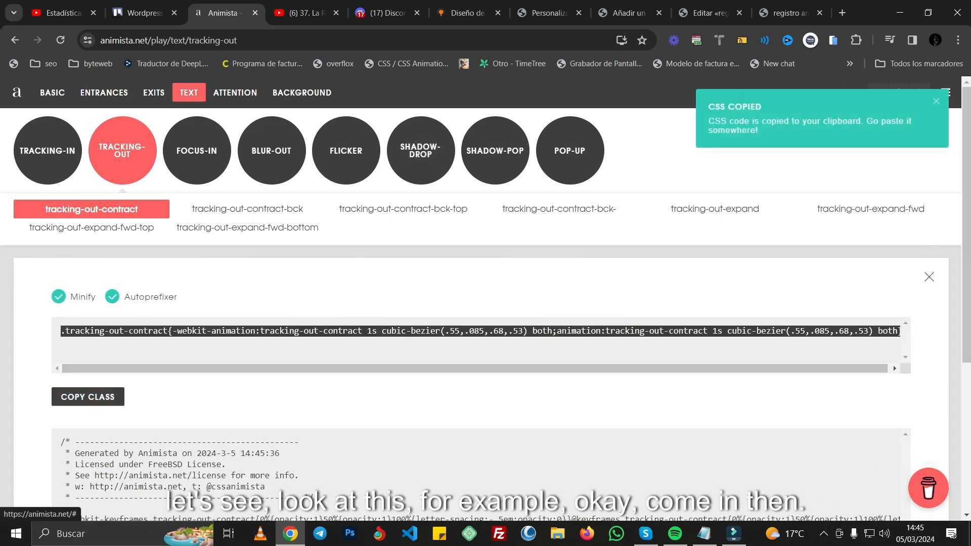
scroll(99, 353, "down", 2)
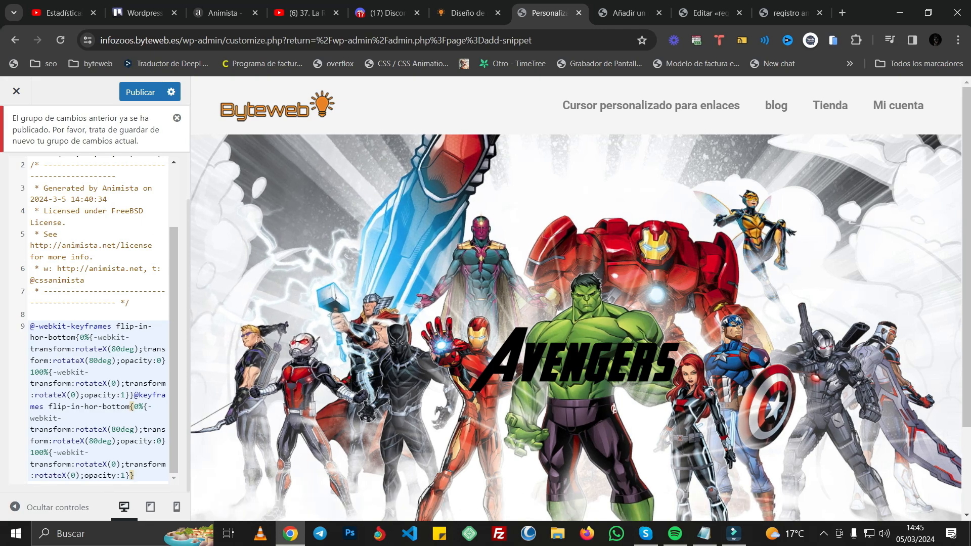
key("Return")
key("ctrl+v")
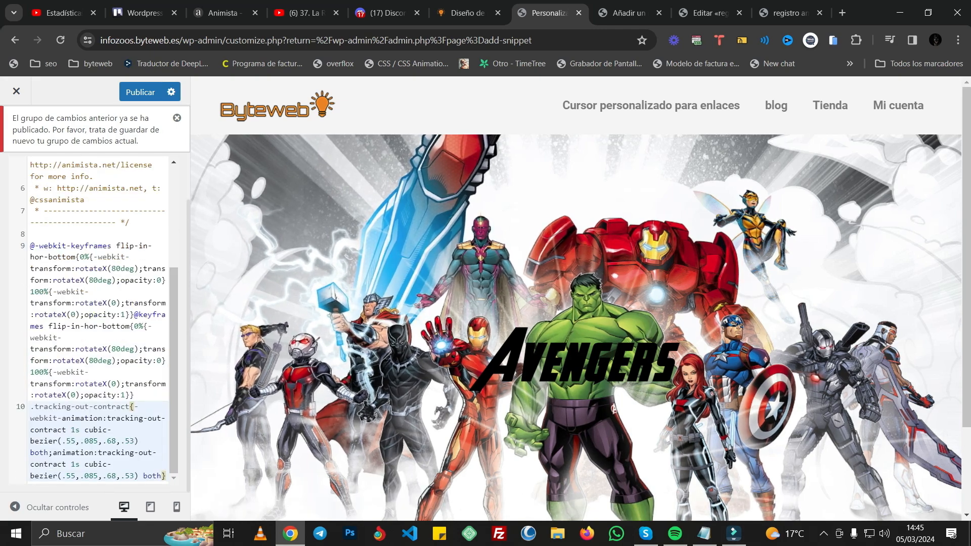
Step: Copy the tracking-out-contract keyframes from Animista and paste them below the class in the additional CSS, separated by an empty line
left_click(223, 12)
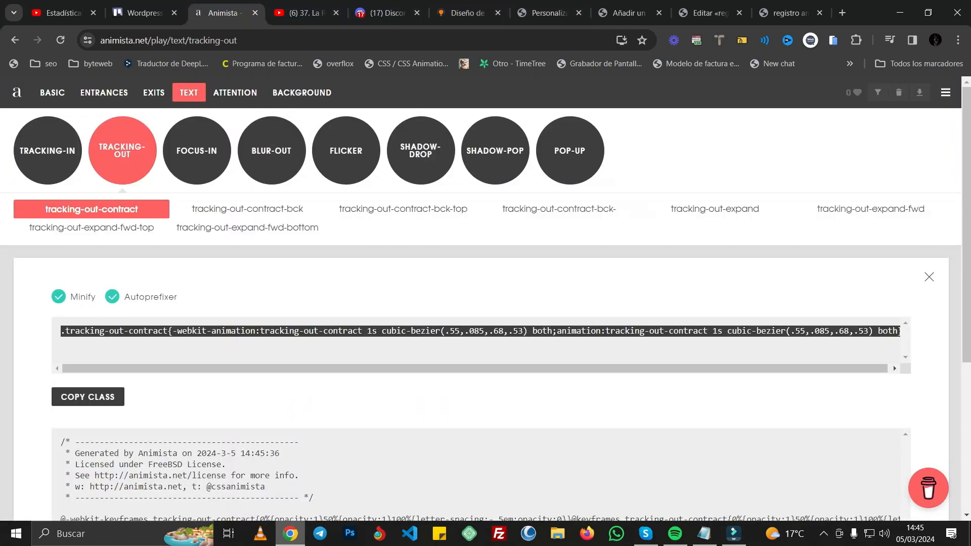
scroll(485, 298, "down", 5)
left_click(99, 373)
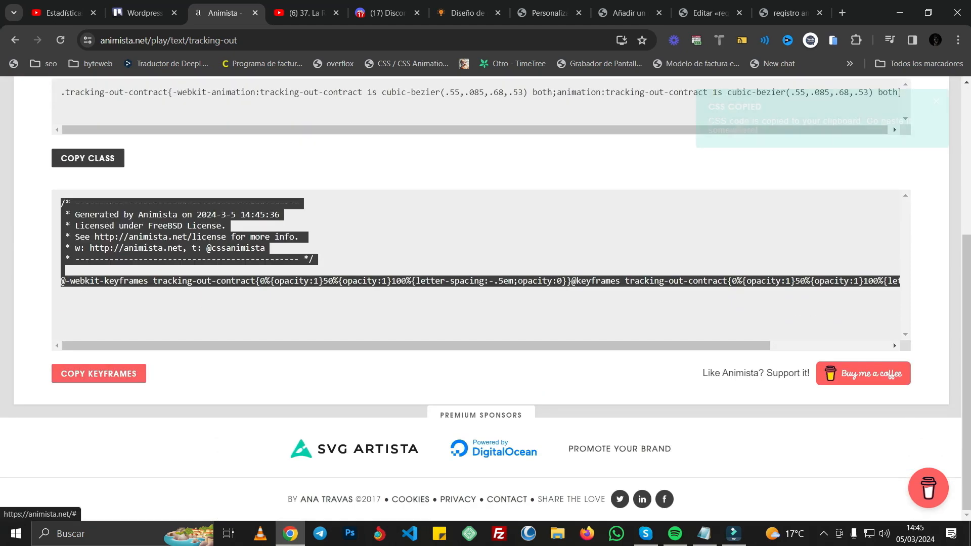
left_click(629, 13)
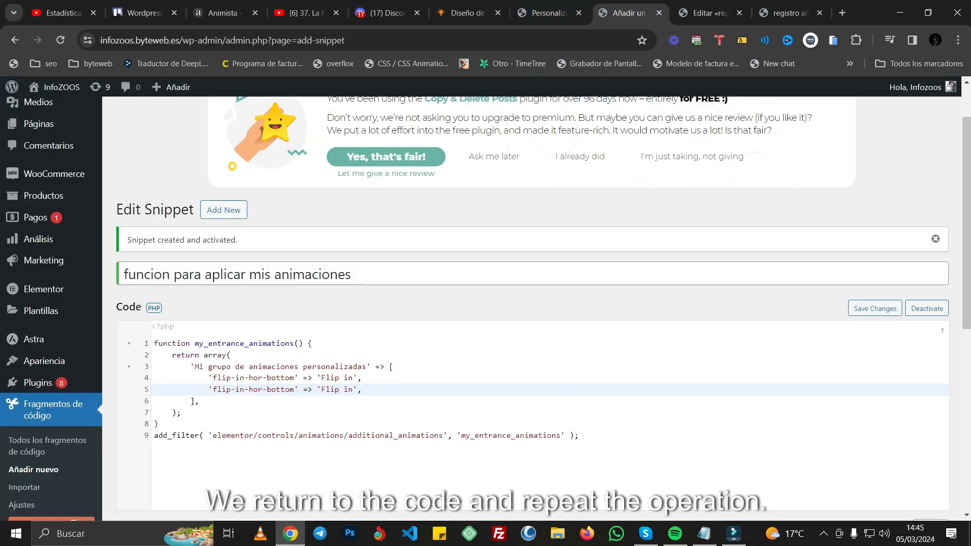
left_click(548, 12)
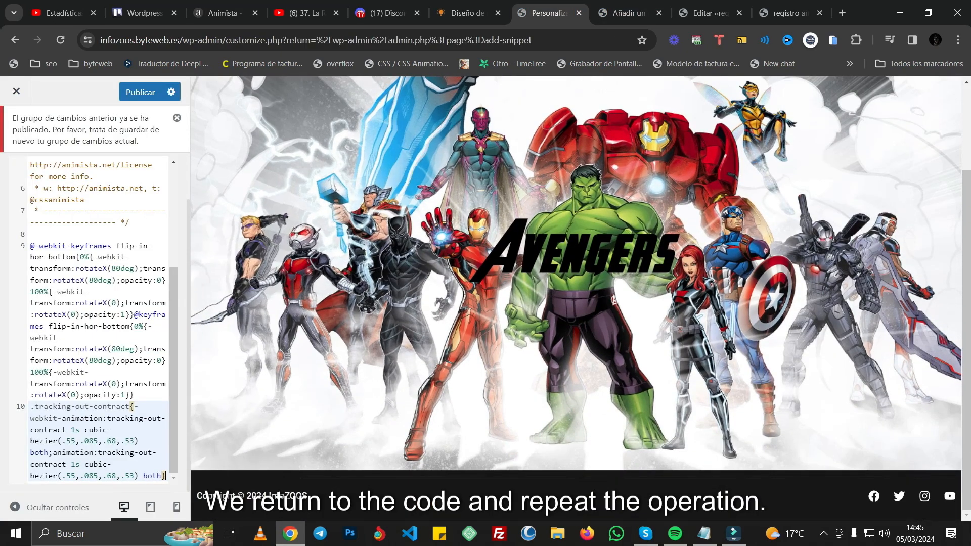
key("Return")
key("Return")
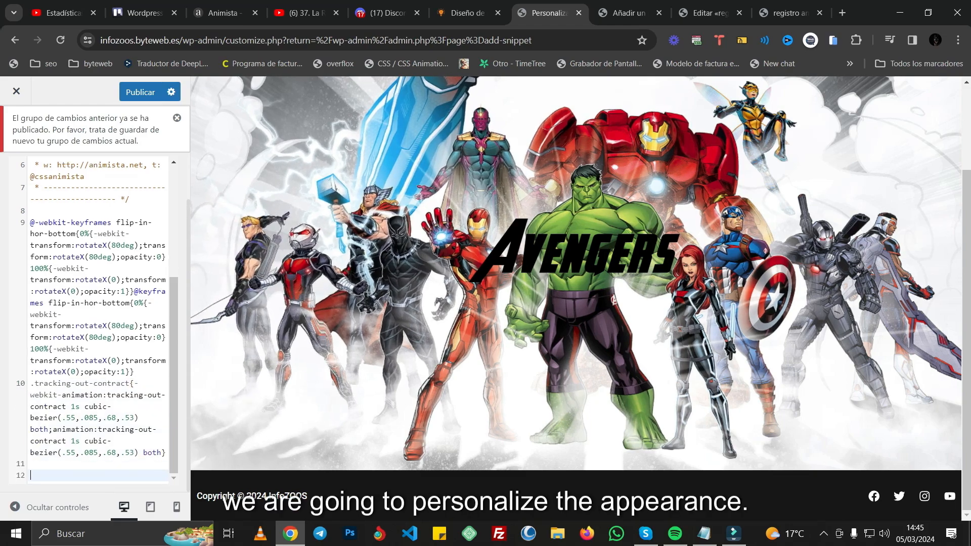
key("ctrl+v")
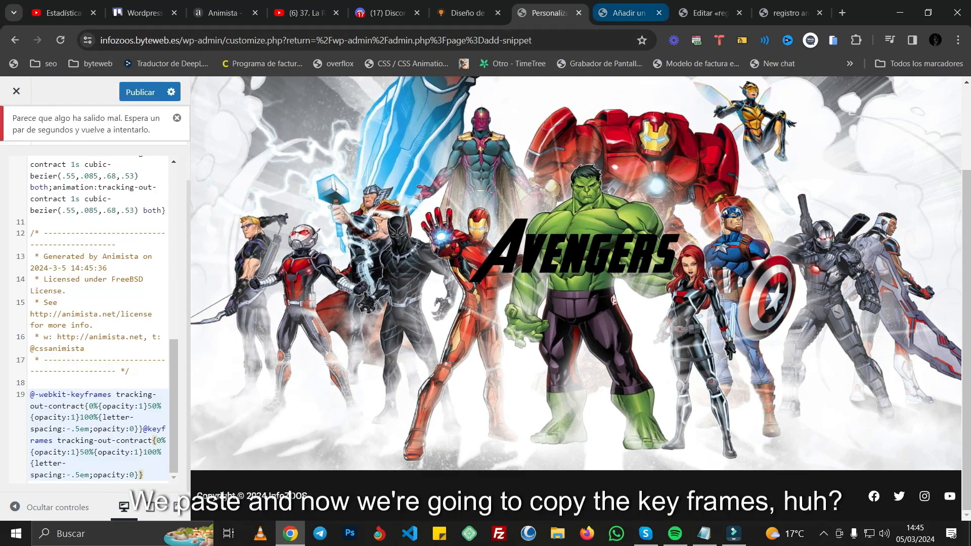
Step: Copy the tracking-out-contract class name from Animista and paste it over the second 'flip-in-hor-bottom' in the PHP snippet
left_click(709, 13)
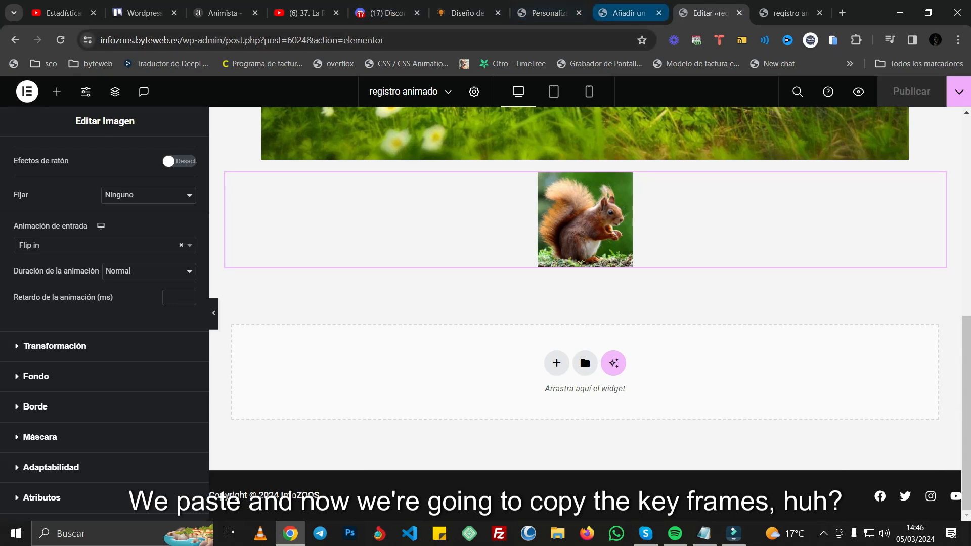
left_click(627, 13)
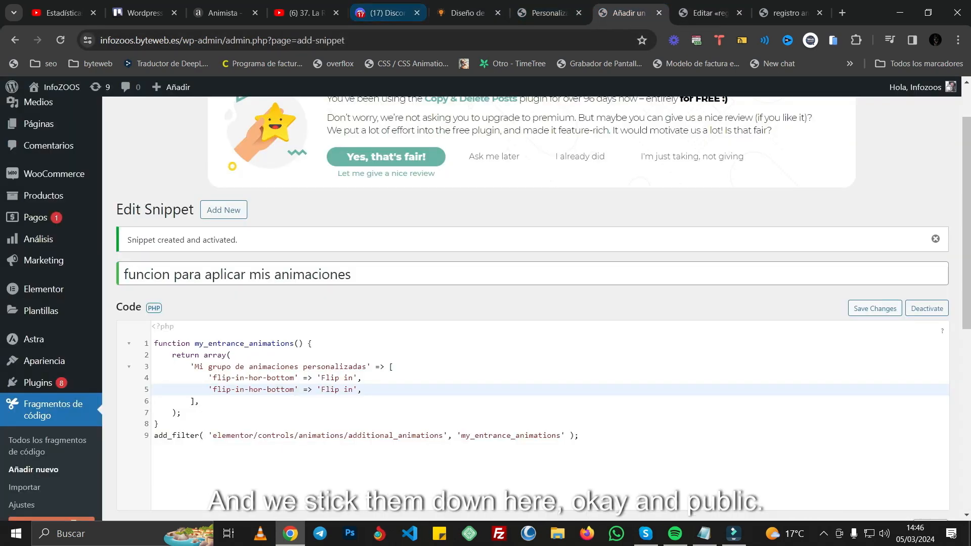
left_click(222, 14)
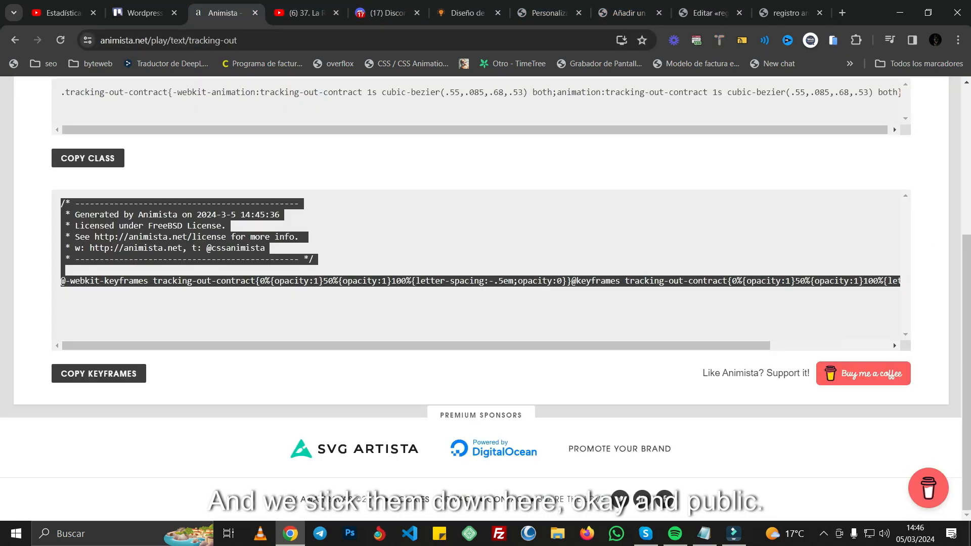
scroll(892, 342, "up", 4)
left_click(894, 284)
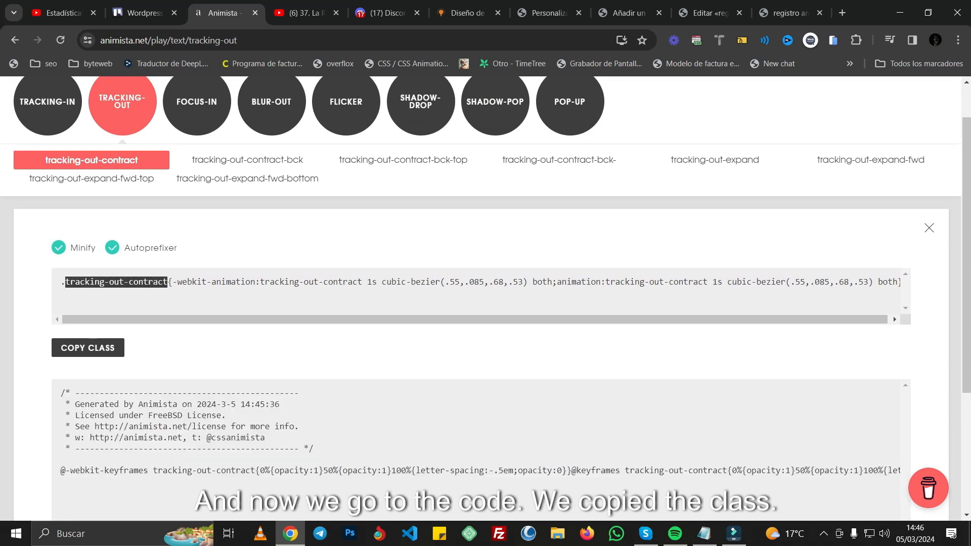
left_click(629, 13)
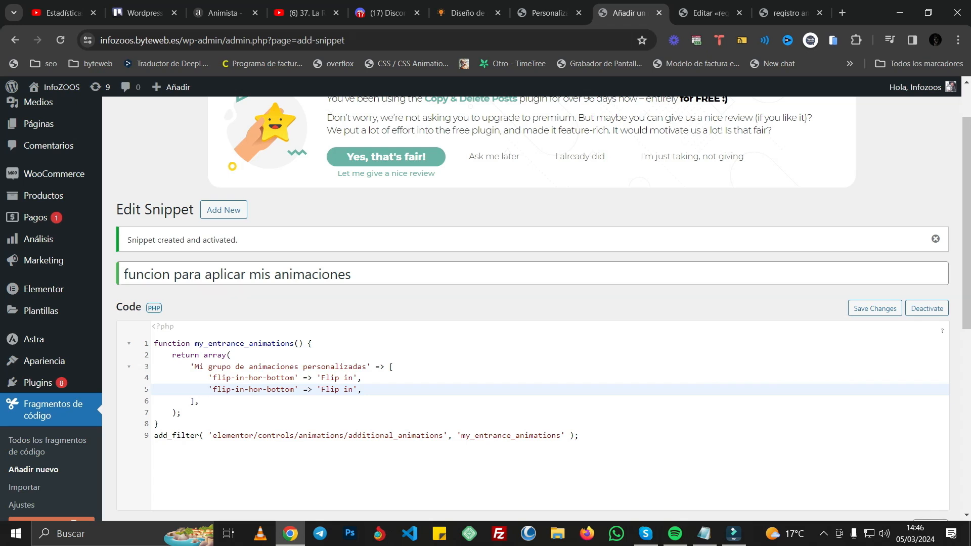
left_click_drag(213, 389, 294, 389)
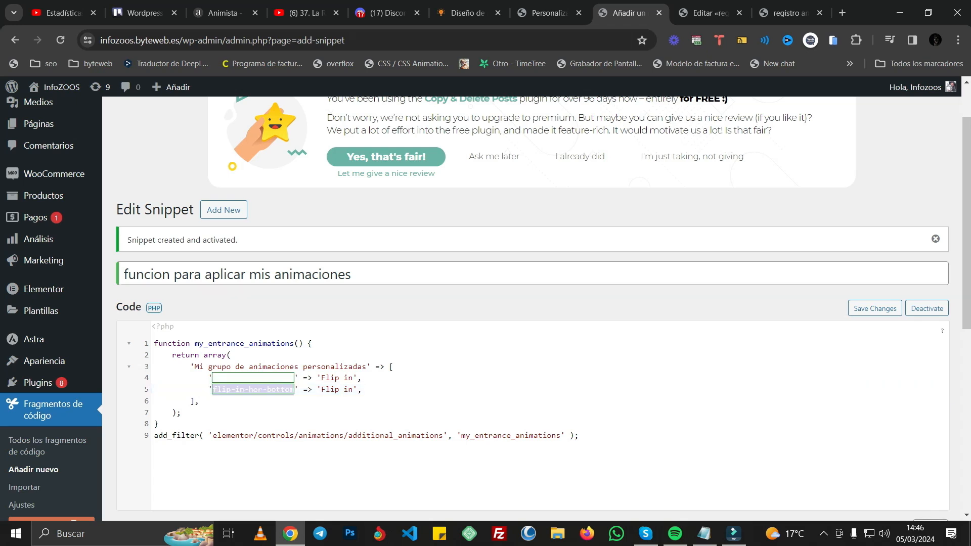
key("ctrl+v")
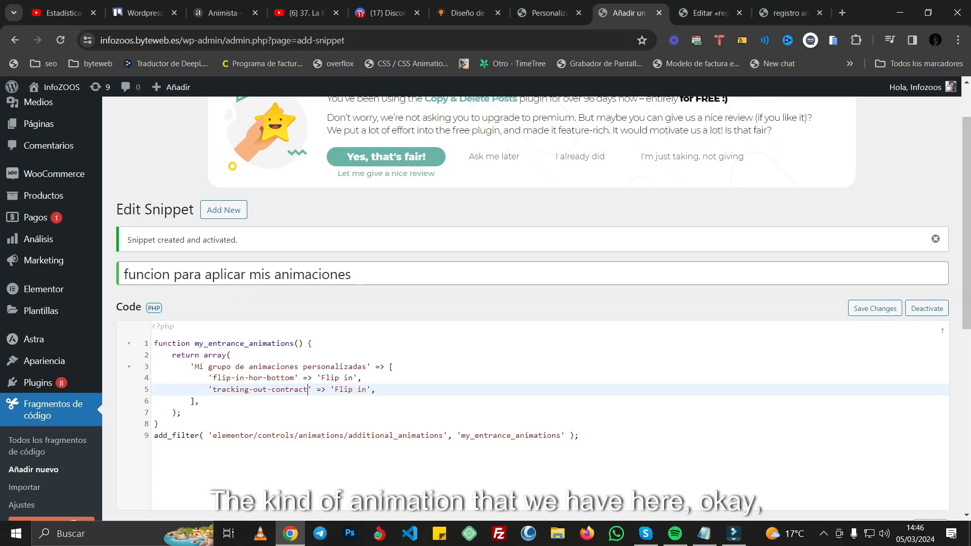
Step: Change the label of the tracking-out-contract entry to 'animacion de texto' and save the snippet
left_click_drag(334, 389, 357, 390)
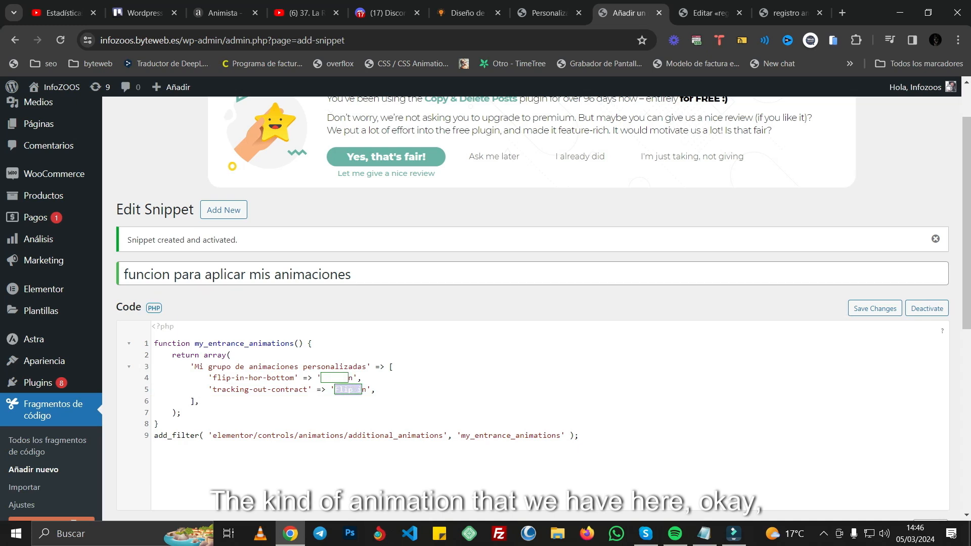
type("anim")
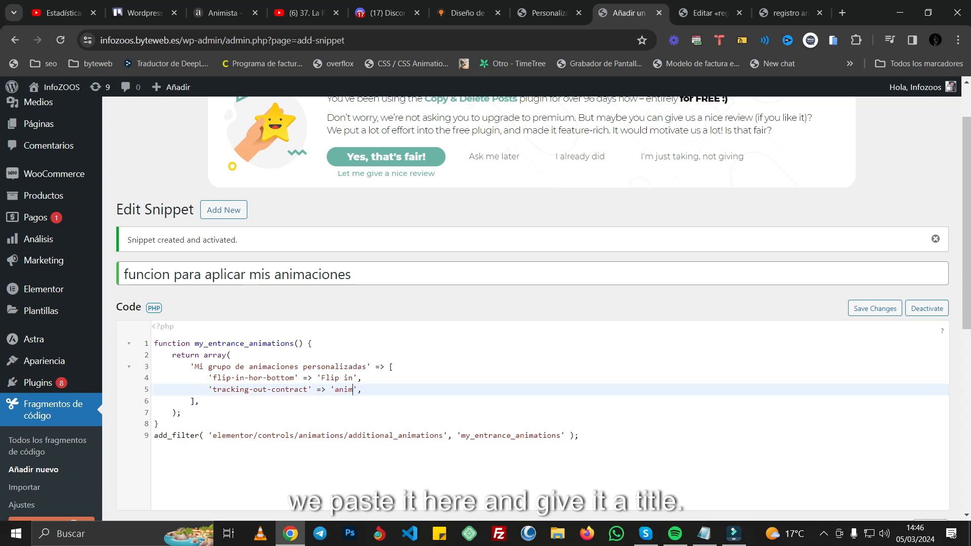
type("acion de texto")
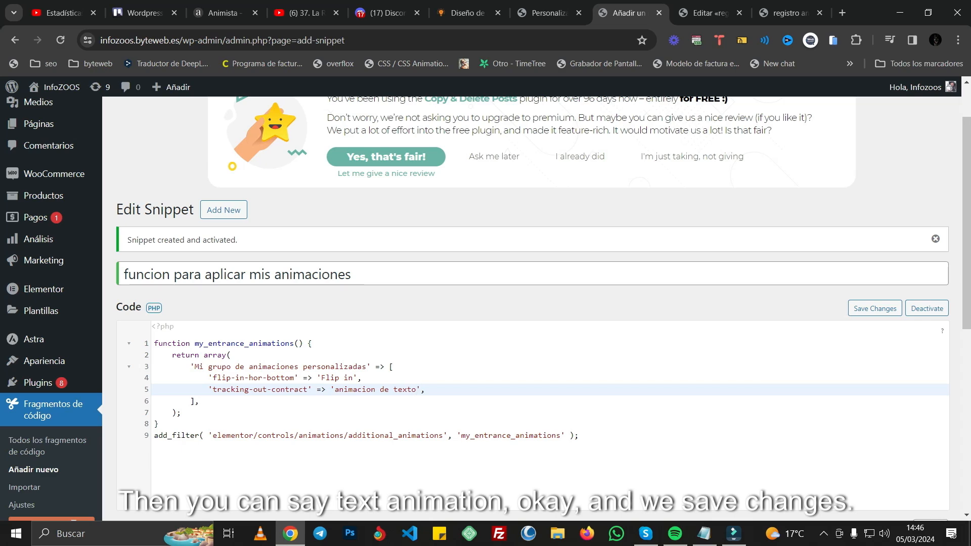
scroll(485, 308, "down", 10)
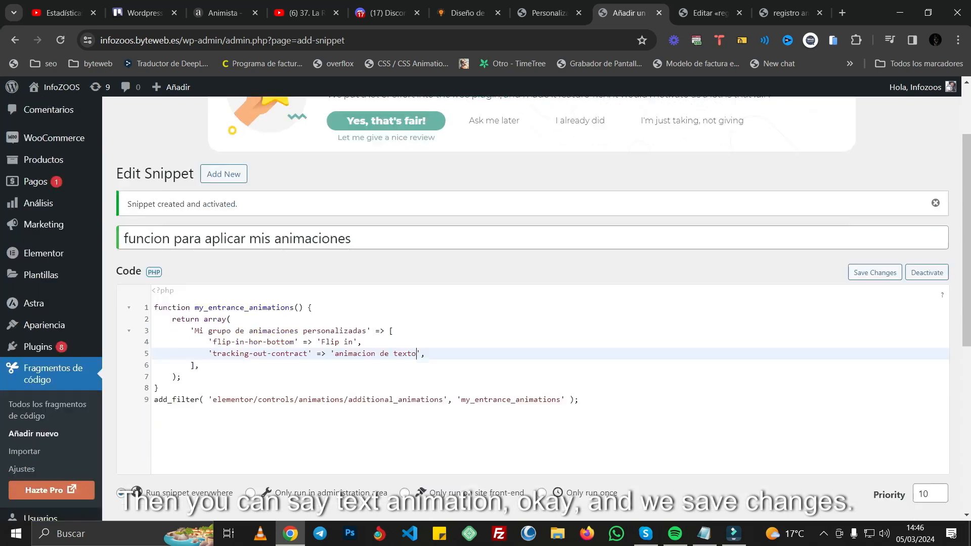
left_click(148, 455)
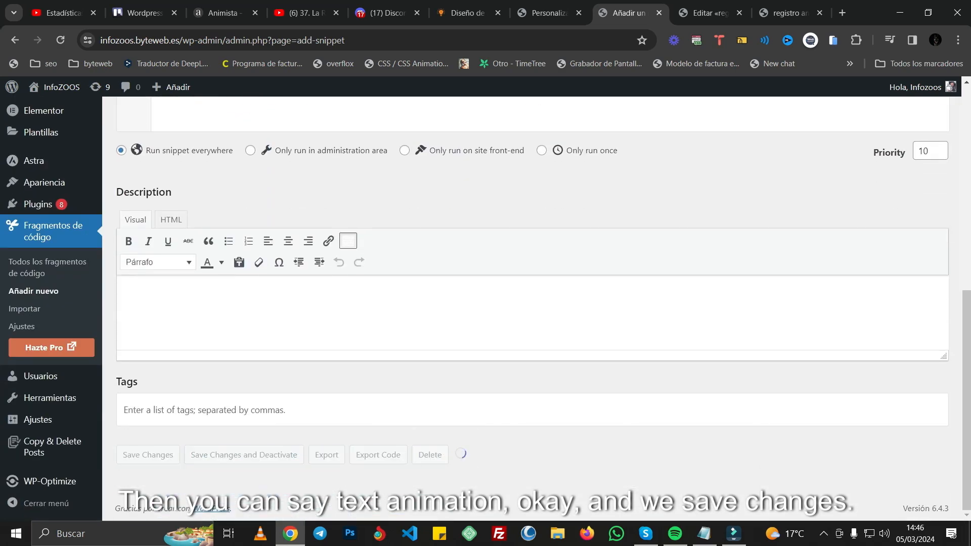
Step: In the Elementor editor, add a heading widget in the empty area below the squirrel image and center its text
key("ctrl+Tab")
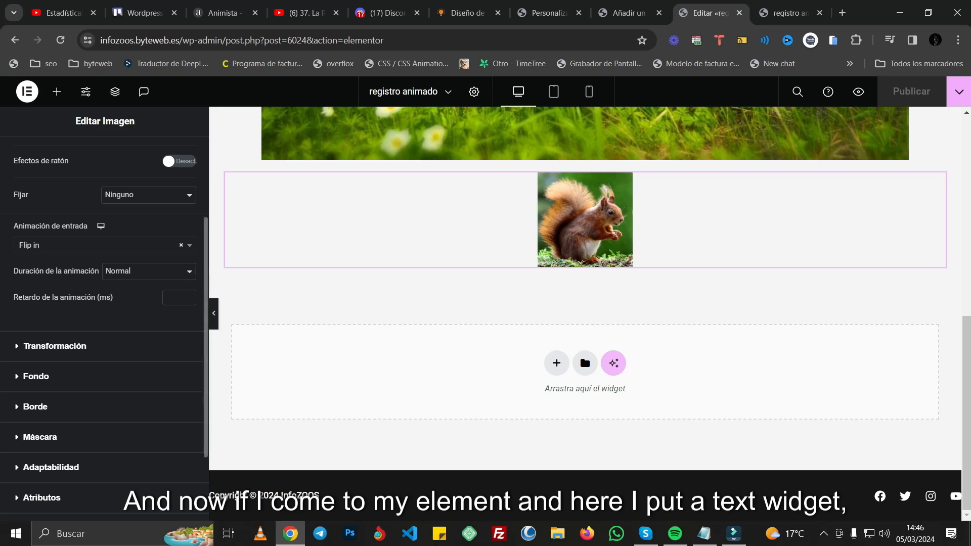
left_click(56, 91)
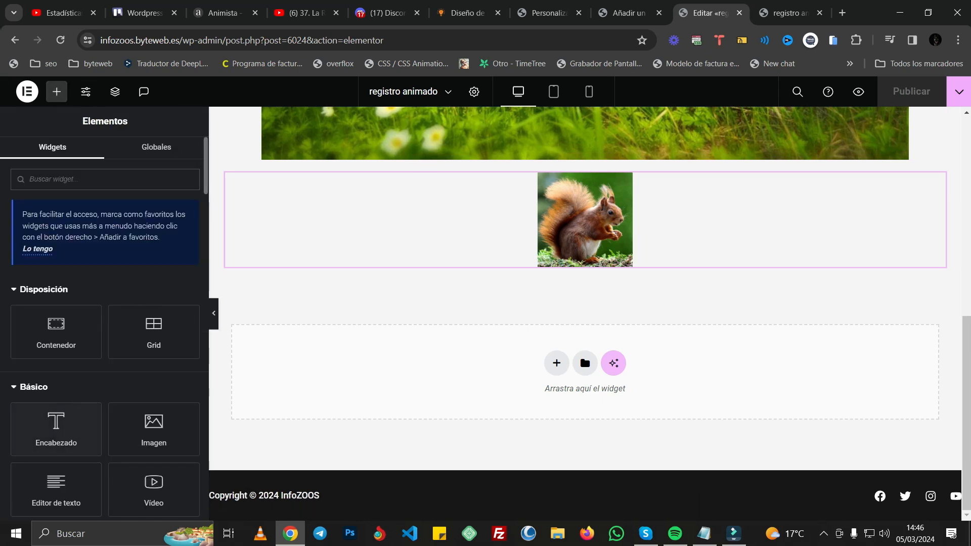
left_click_drag(56, 429, 511, 374)
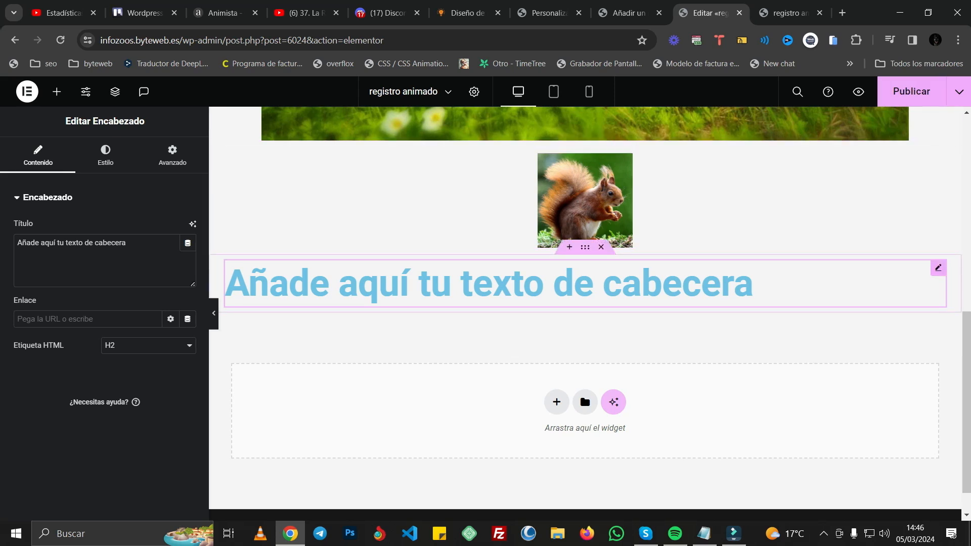
left_click(105, 155)
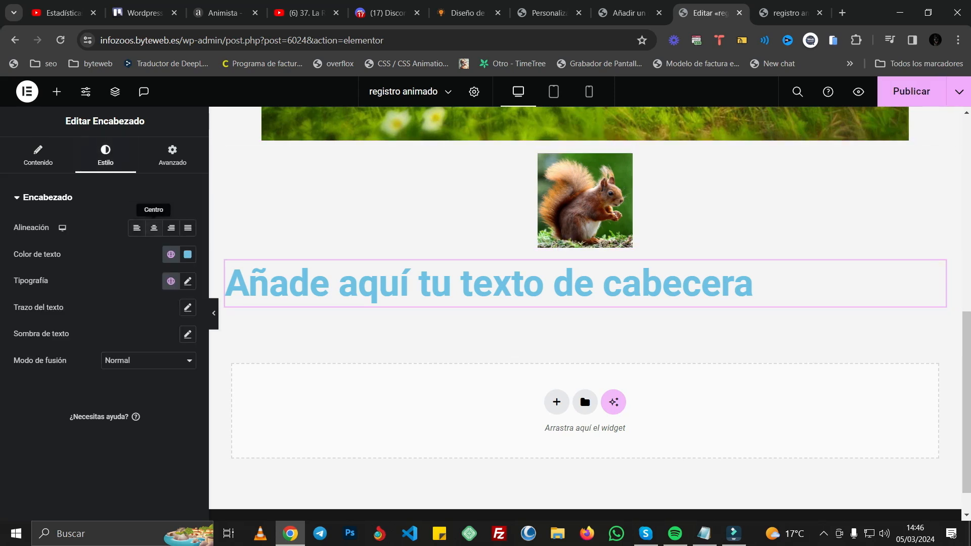
left_click(154, 227)
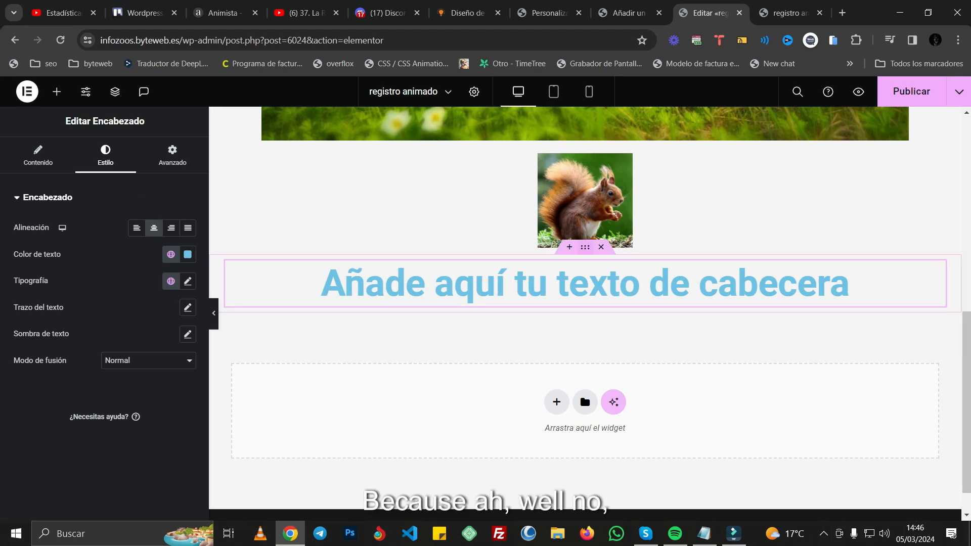
Step: Unlink the heading container's margins and set top and bottom to 100 px, saving the page and reloading the editor
left_click(585, 248)
left_click(172, 155)
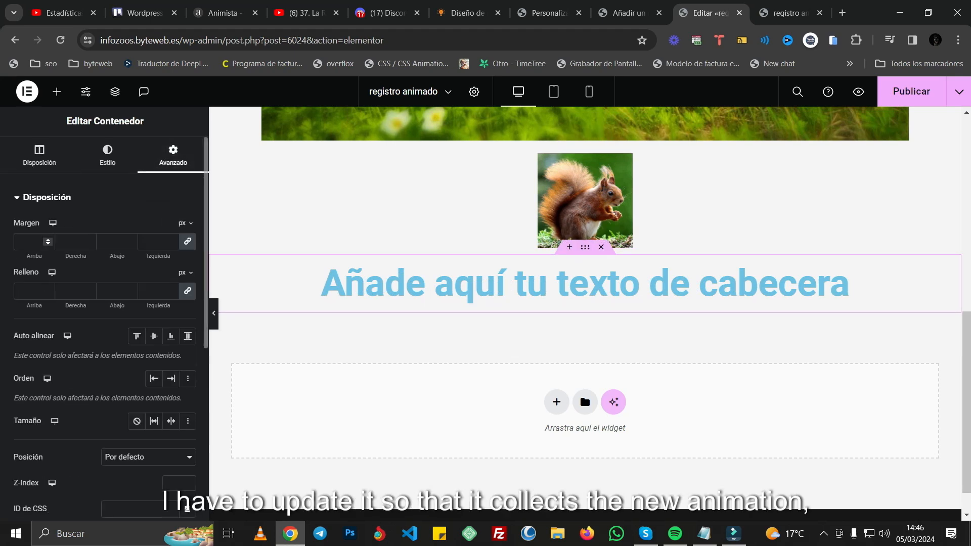
left_click(188, 242)
type("1")
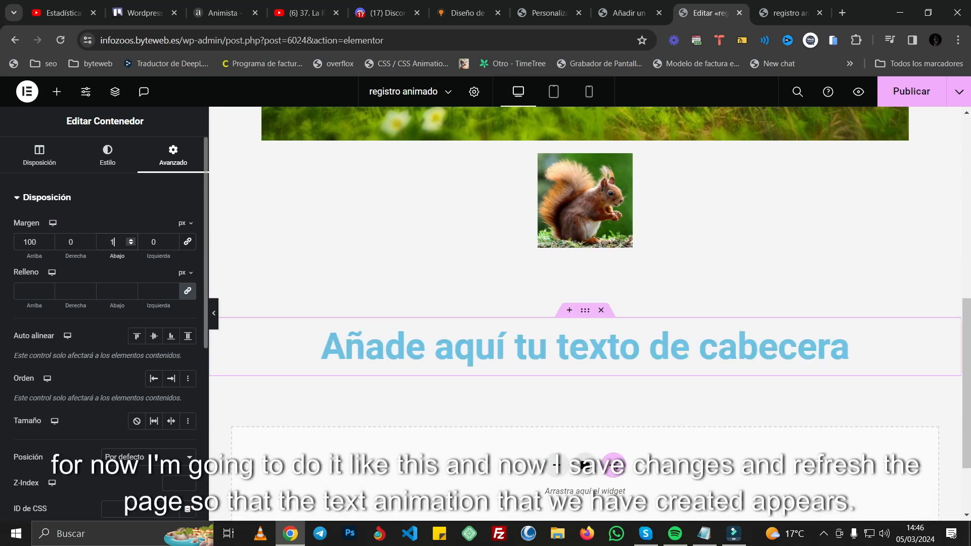
type("00100")
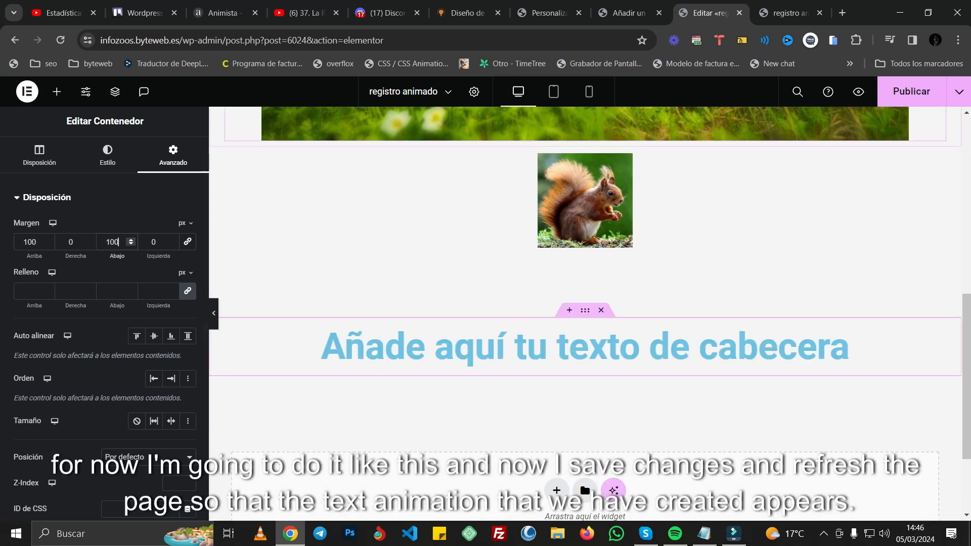
key("ctrl+s")
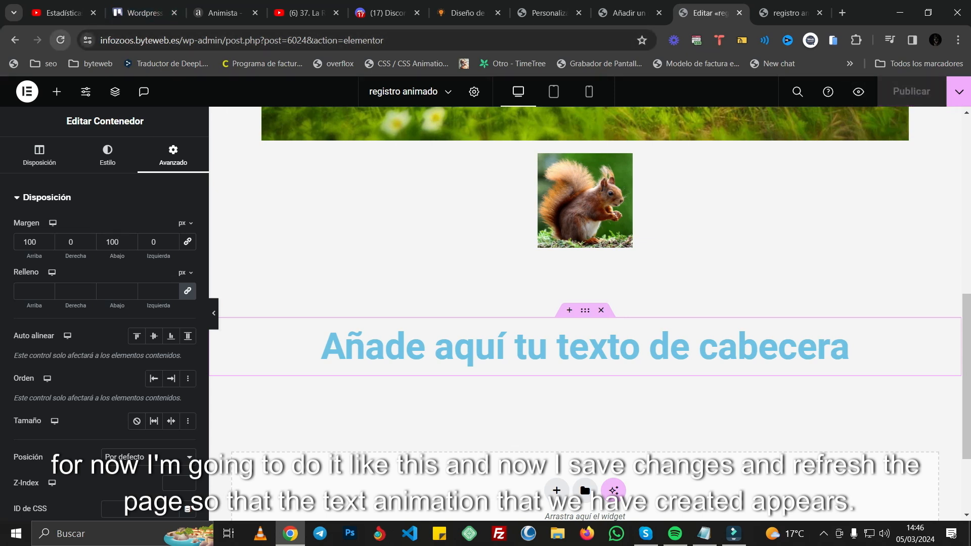
left_click(60, 40)
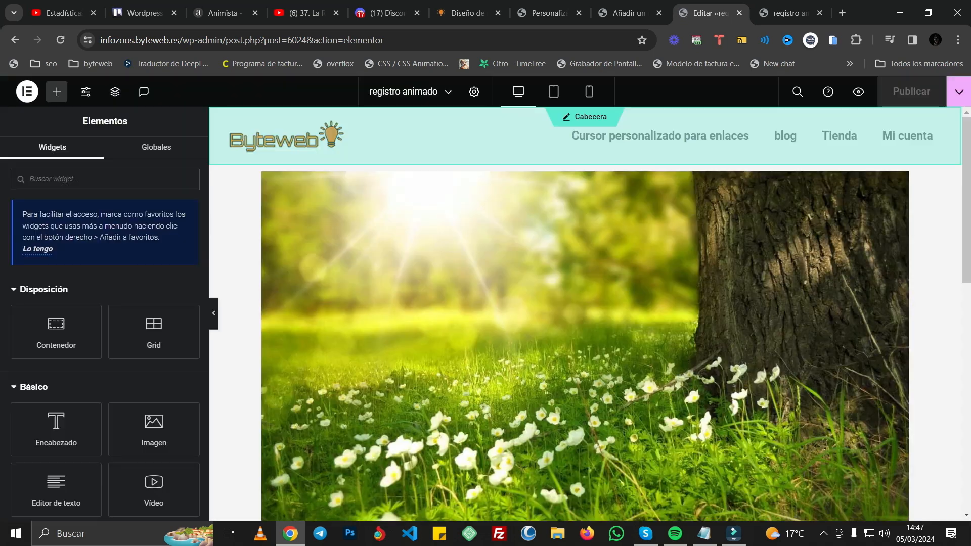
Step: Apply the custom 'animacion de texto' entrance animation to the heading and publish the page
scroll(584, 283, "down", 10)
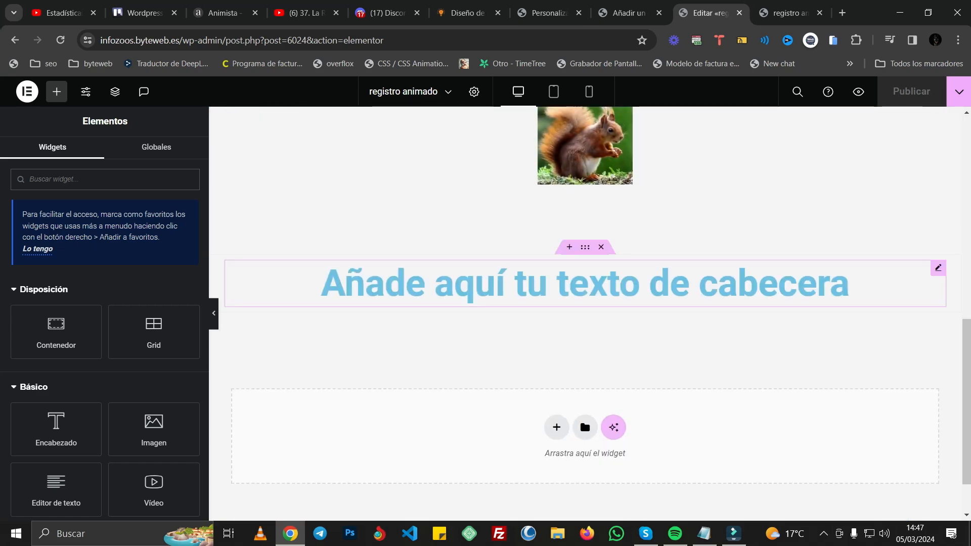
left_click(938, 268)
left_click(172, 155)
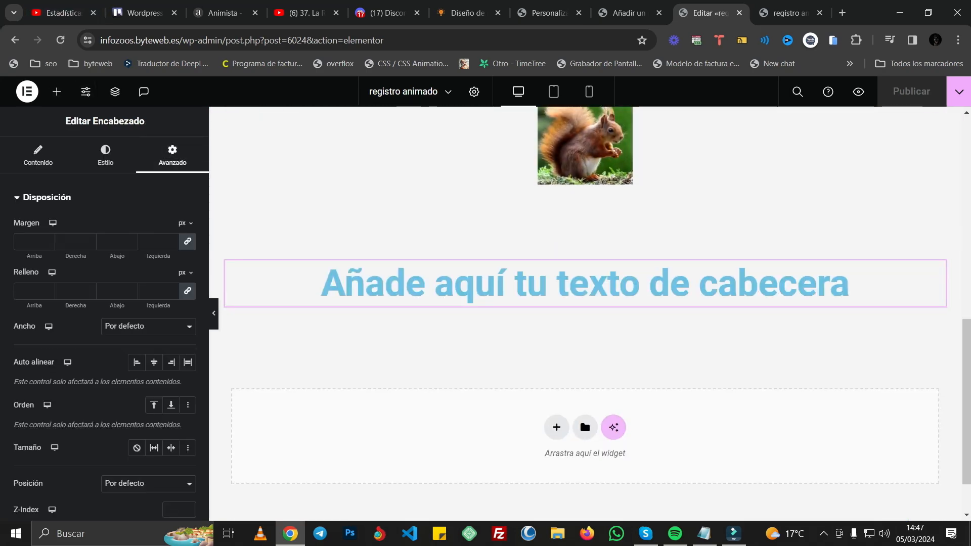
scroll(104, 328, "down", 8)
left_click(66, 226)
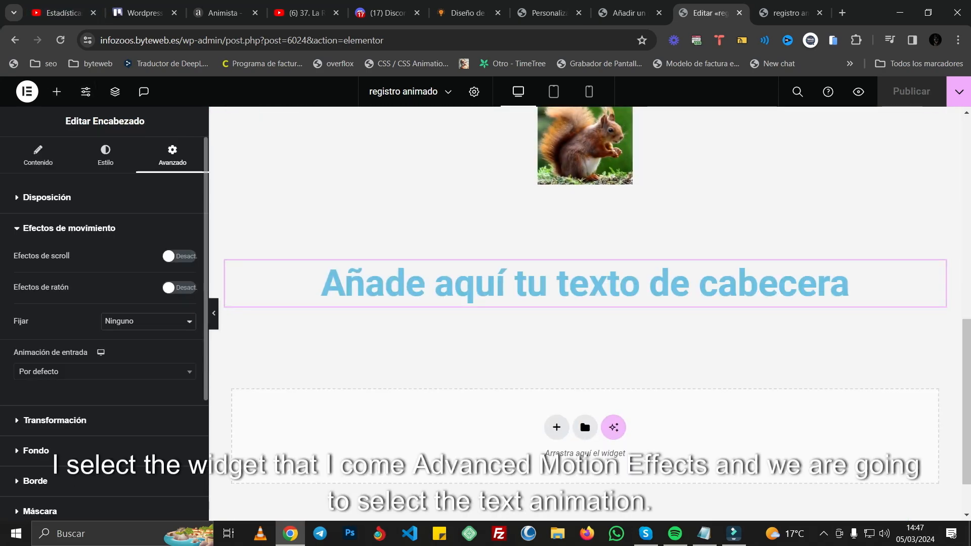
scroll(103, 329, "down", 2)
left_click(103, 308)
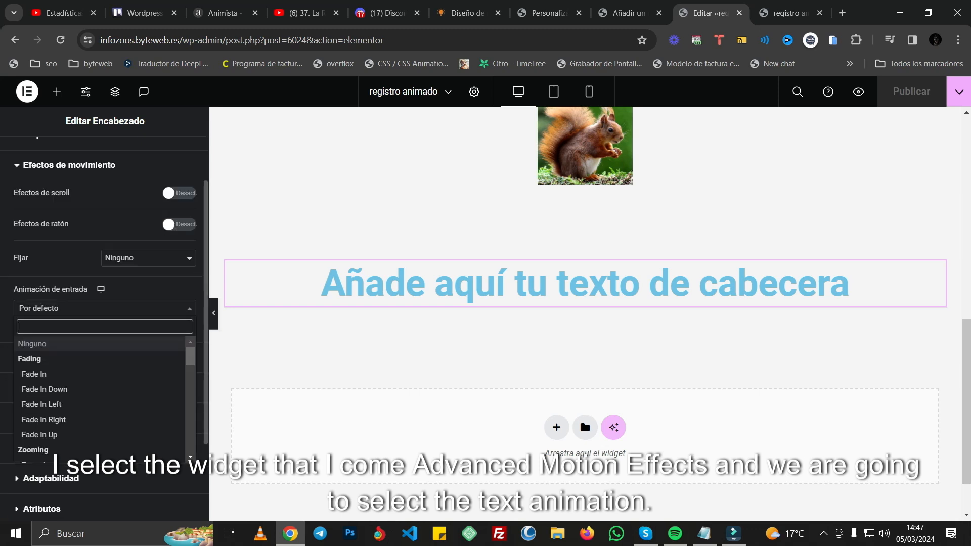
scroll(101, 399, "down", 10)
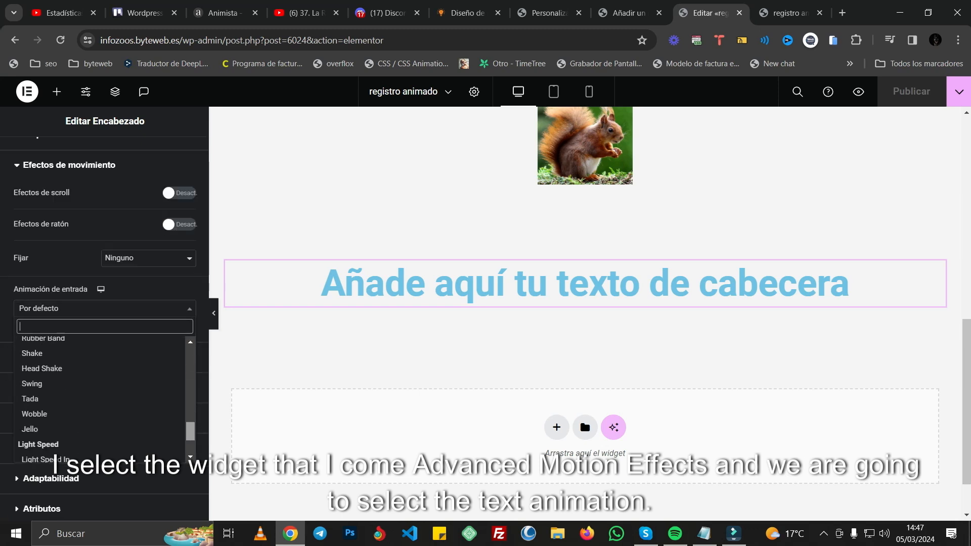
left_click(53, 455)
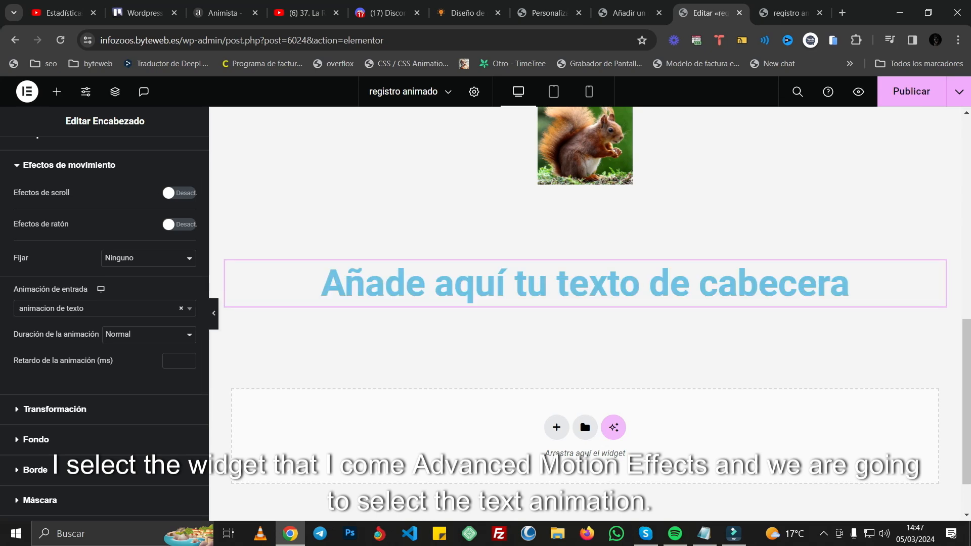
left_click(911, 91)
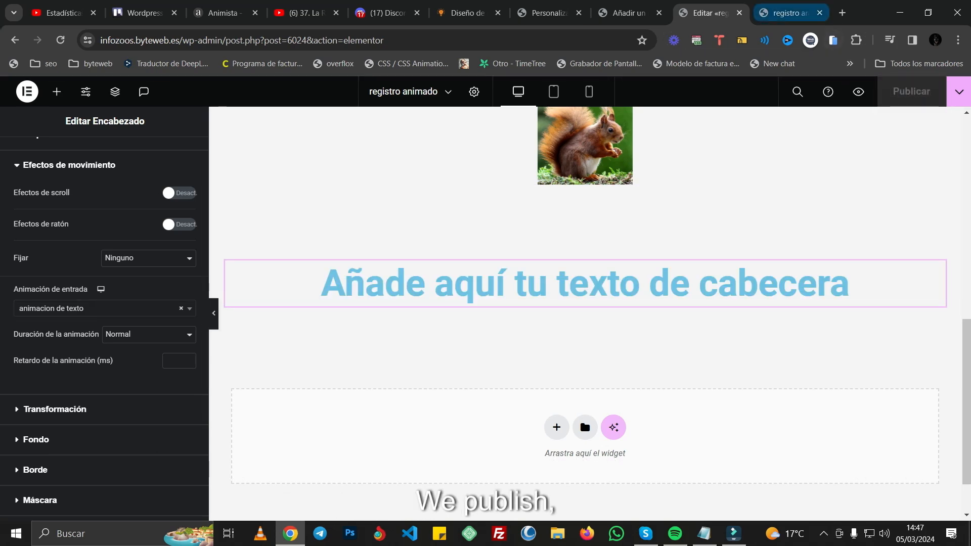
Step: Reload the 'registro animado' page preview from its top and check the heading's text animation below the squirrel image
left_click(789, 13)
scroll(481, 298, "up", 5)
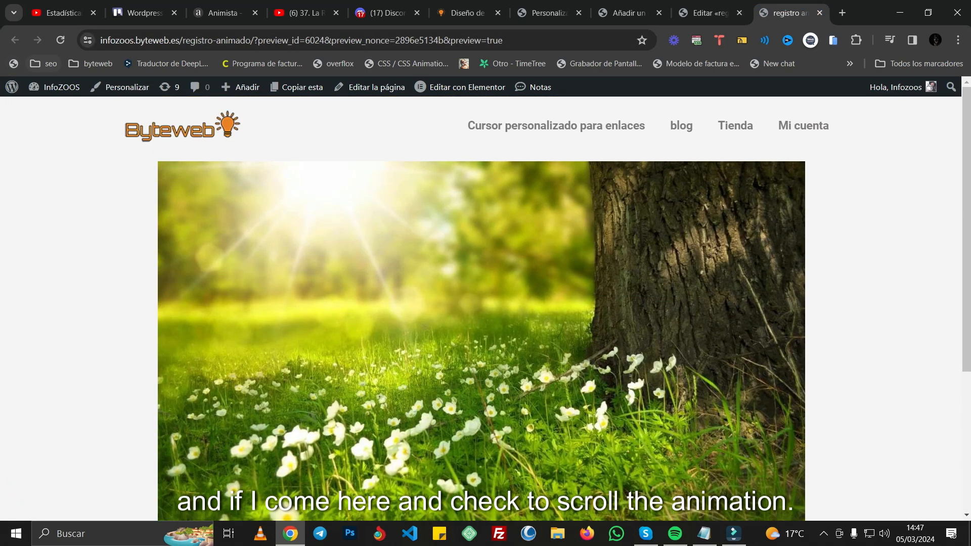
left_click(60, 39)
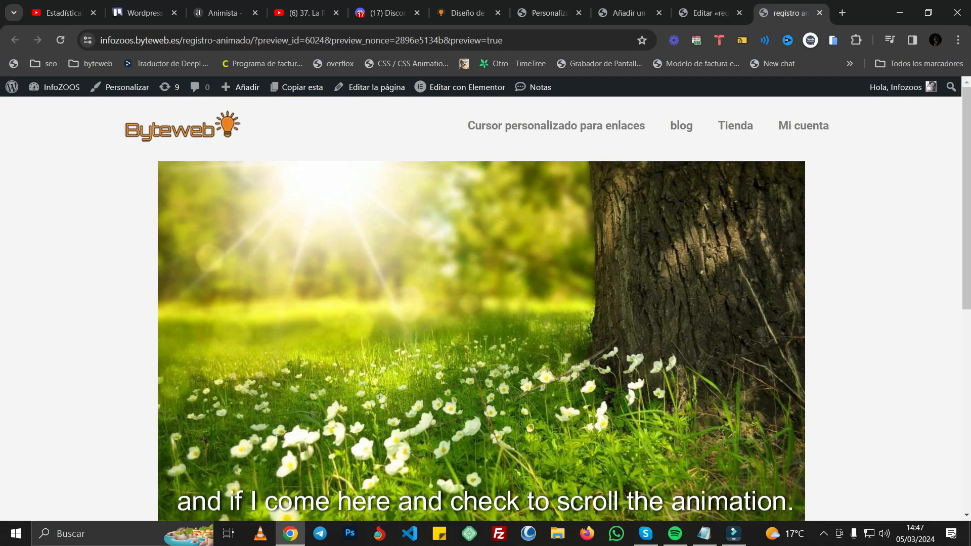
scroll(482, 308, "down", 7)
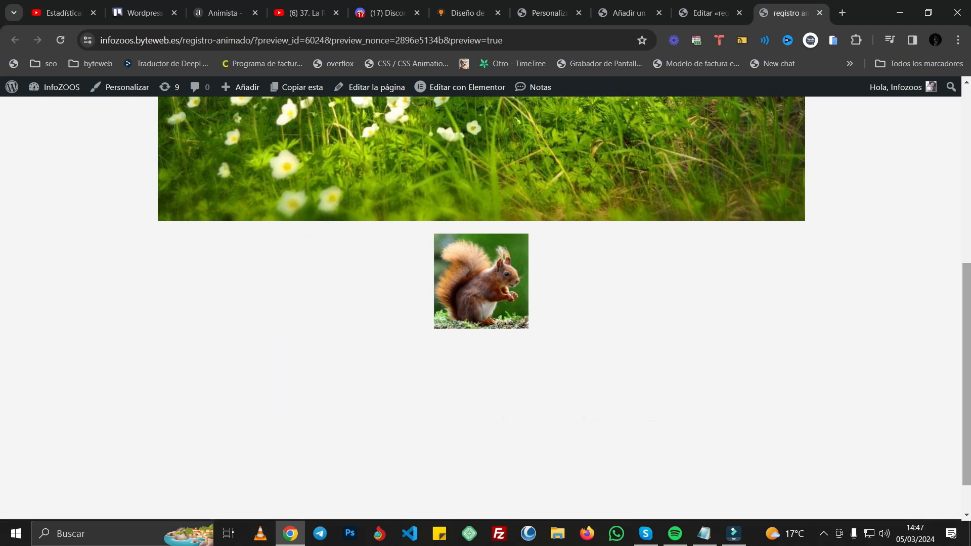
Step: Return to Animista and look over the available text animation categories and their variations
left_click(223, 13)
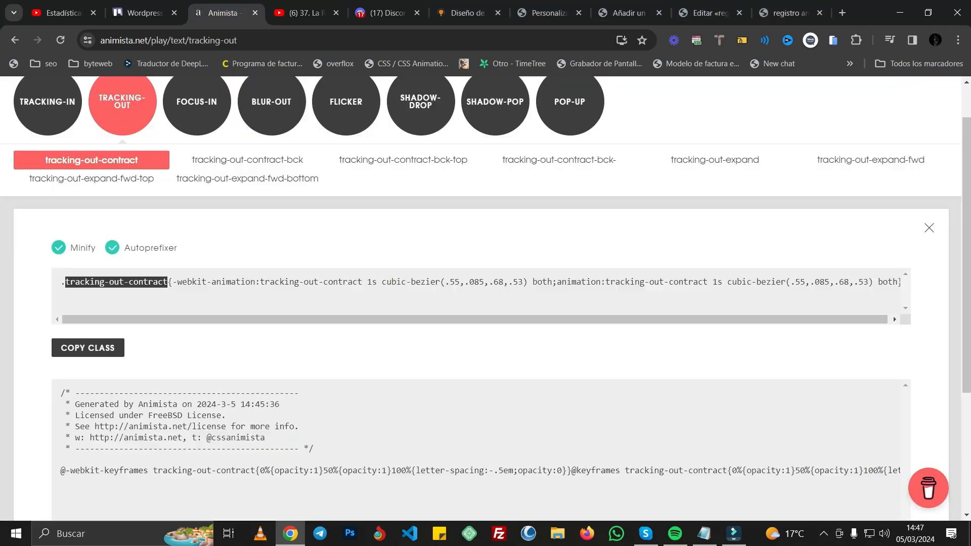
scroll(480, 304, "up", 1)
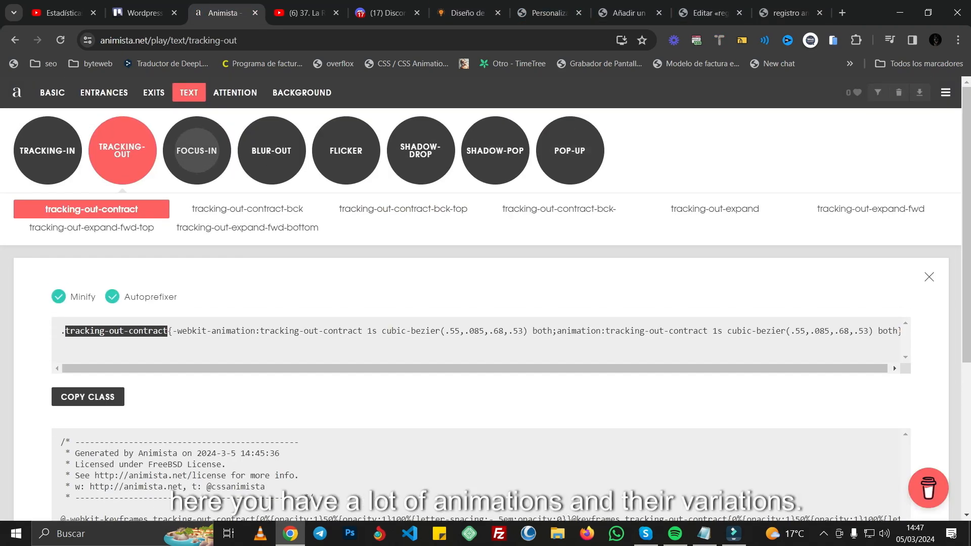